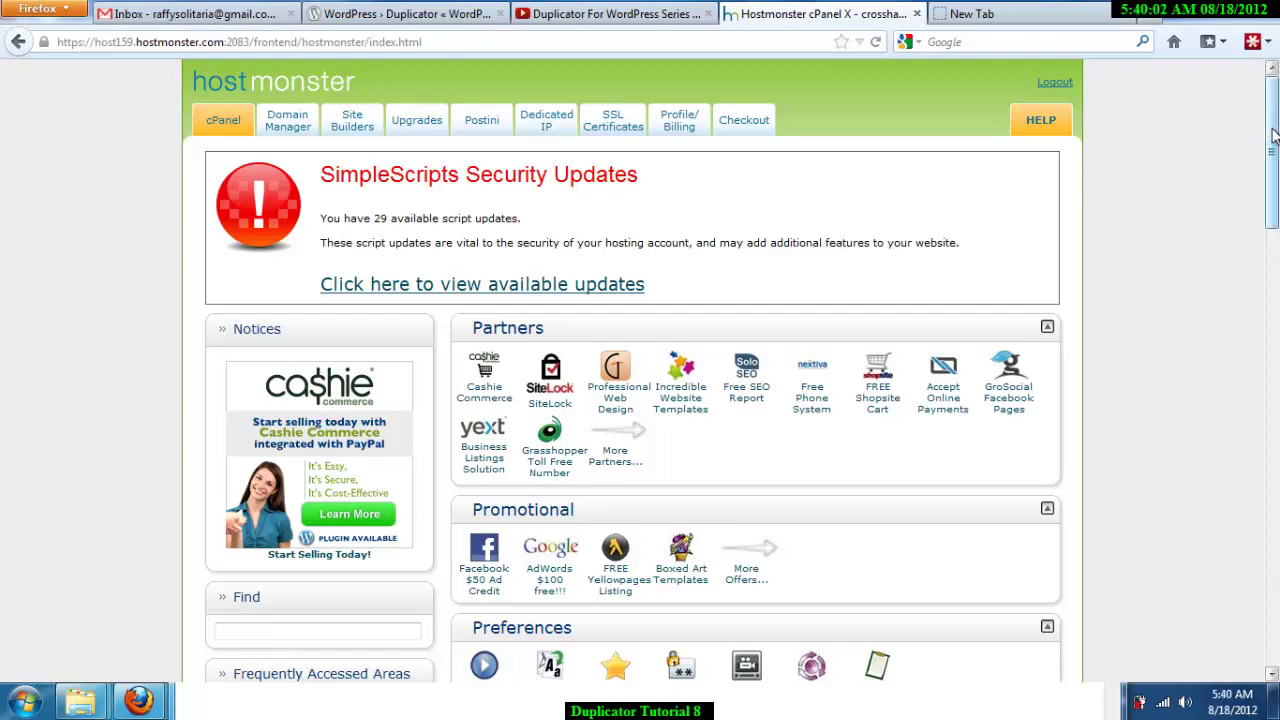
Scroll the cPanel home page down to the Databases section to reach the MySQL Database Wizard.
drag(1273, 135, 1273, 92)
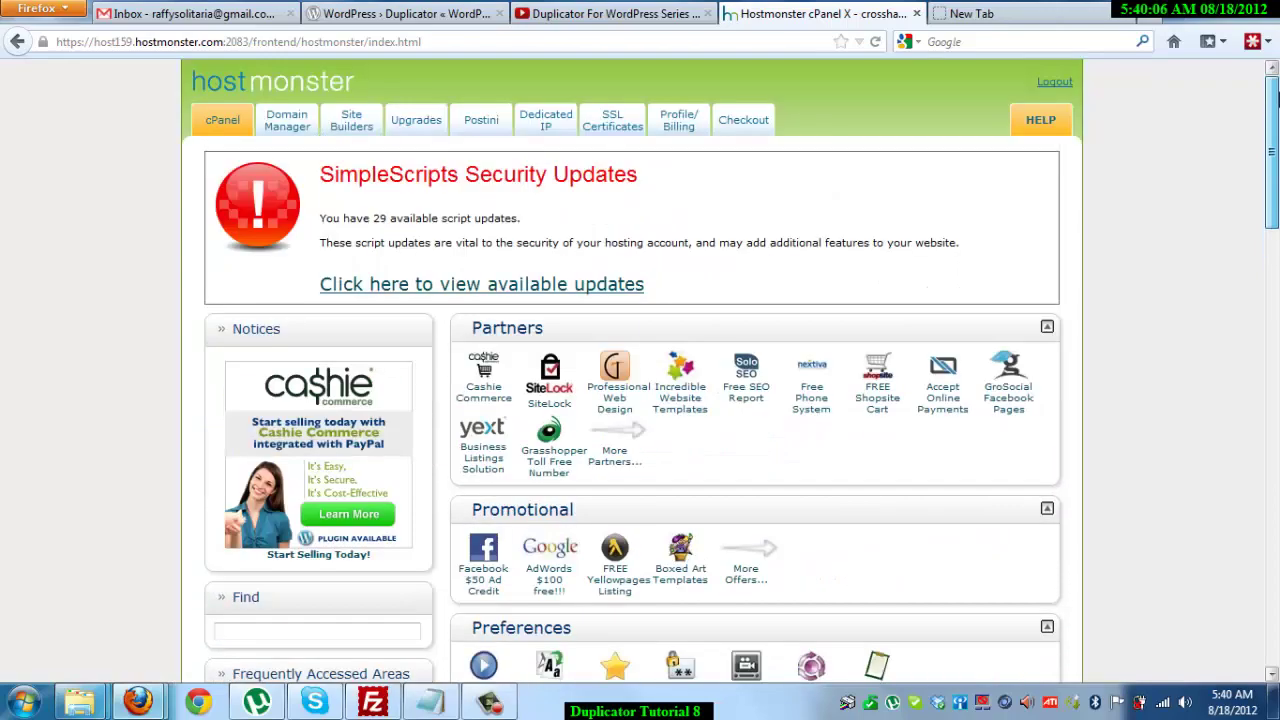
drag(1273, 92, 1272, 430)
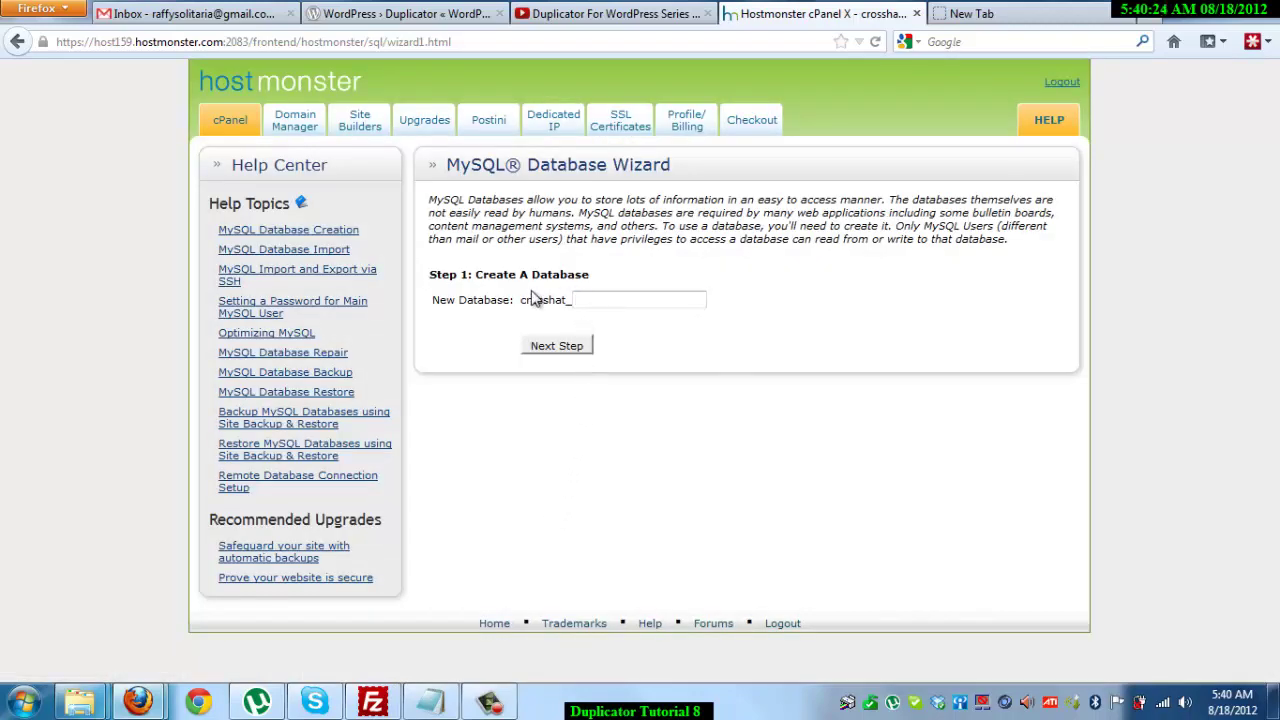
Create the database crosshat_clone and enter crosshat_clone as its new username.
click(601, 298)
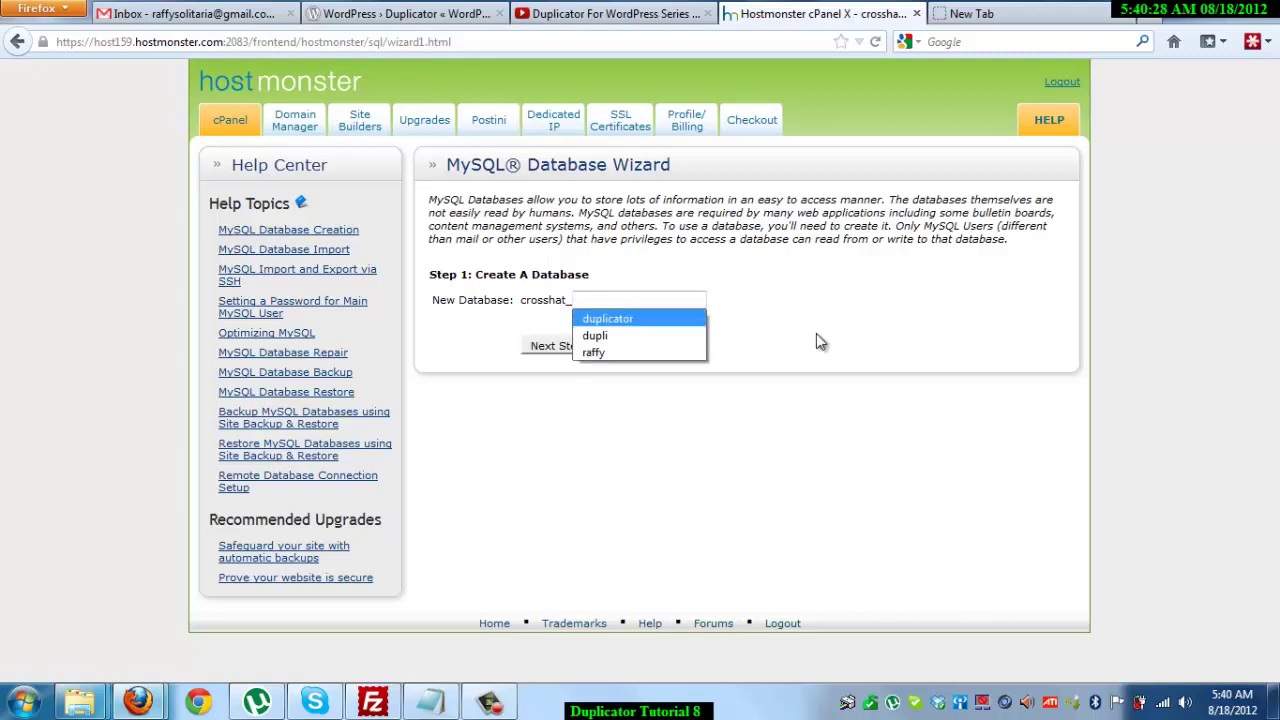
key(Escape)
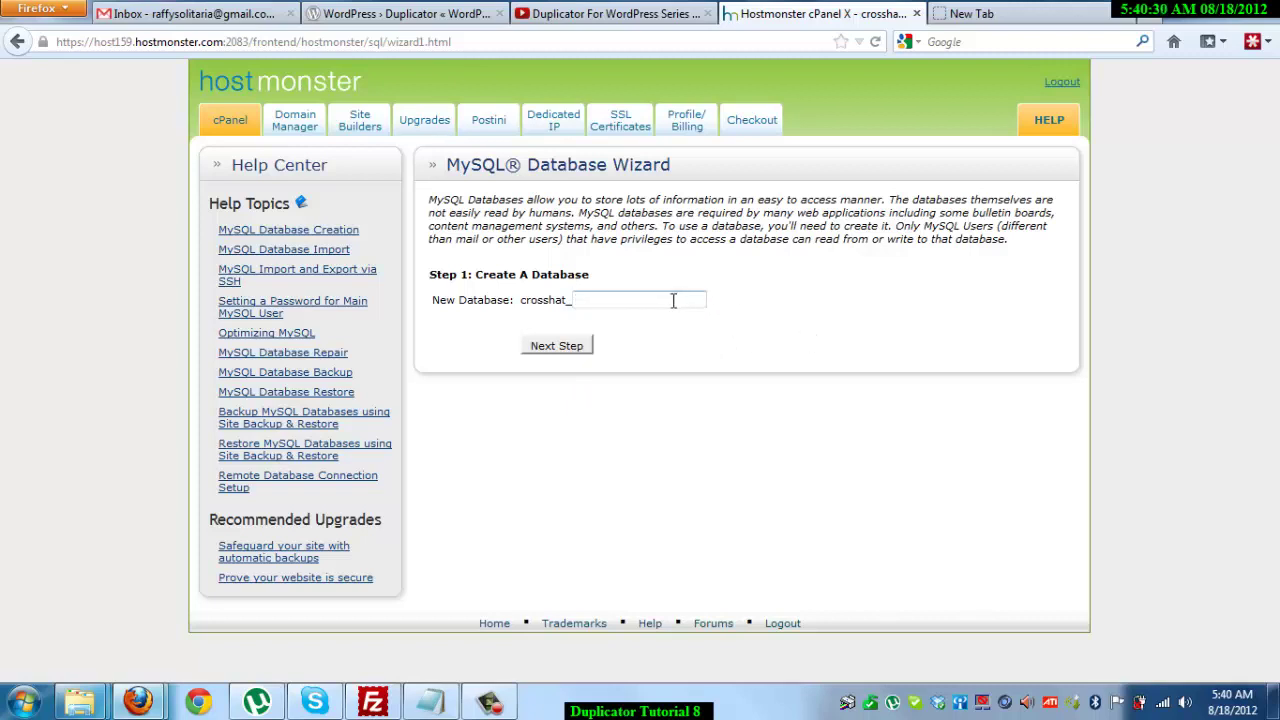
text(clone)
click(566, 354)
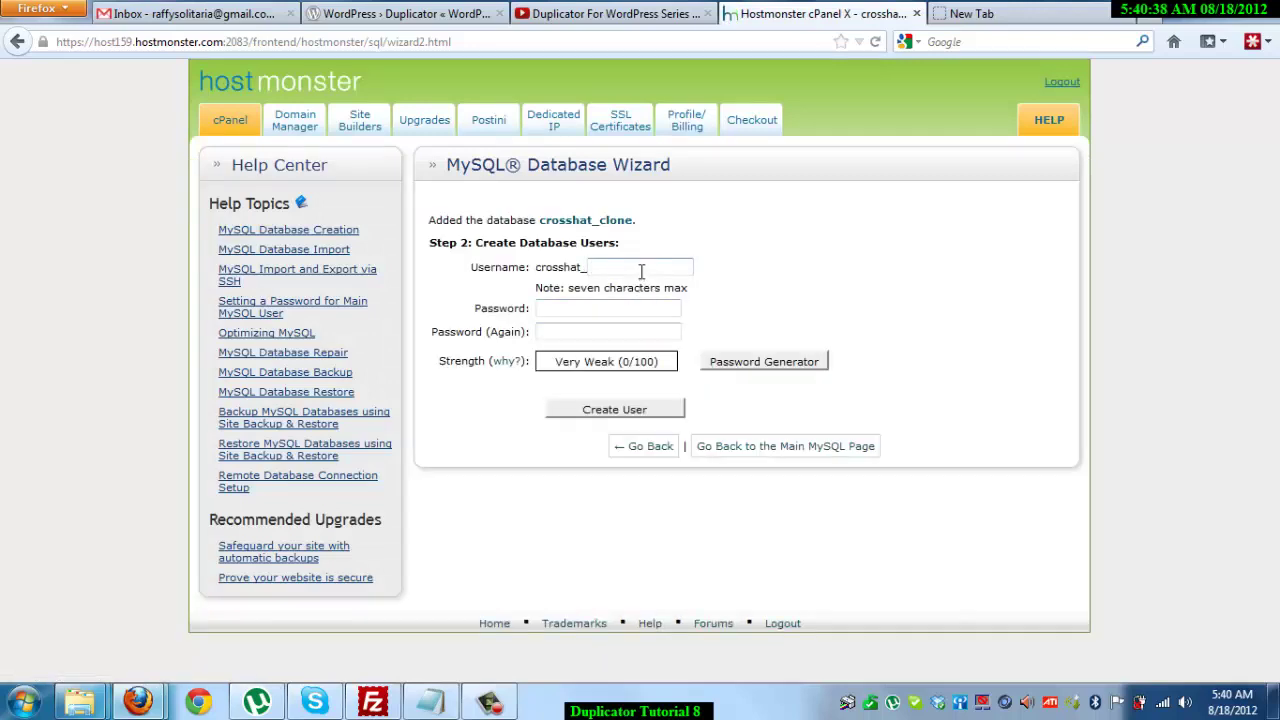
click(642, 268)
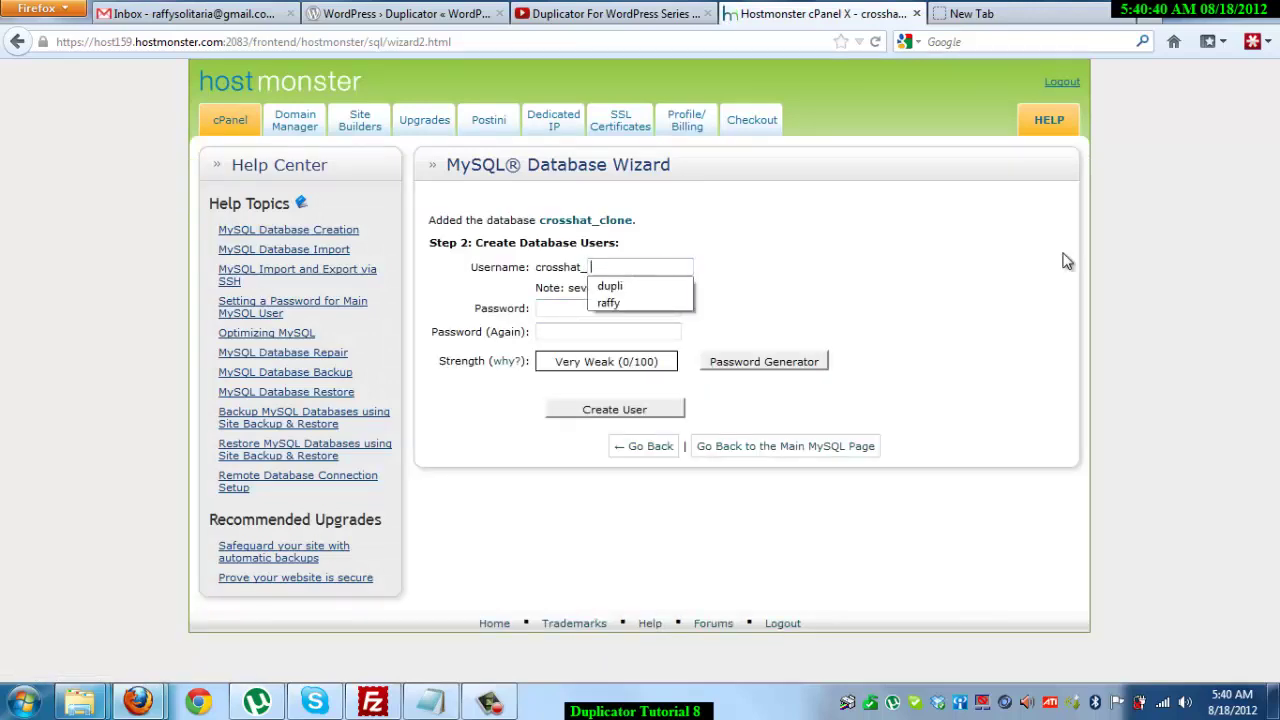
text(clone)
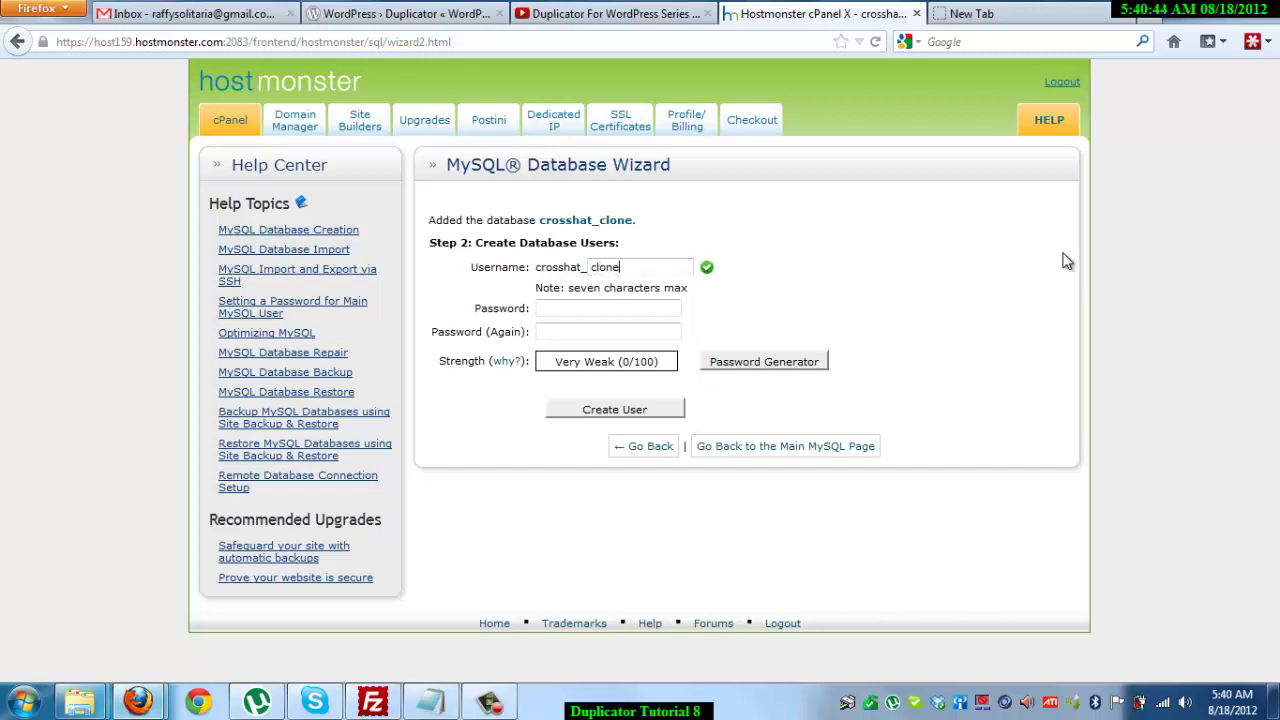
Generate a strong password for the new database user and copy it.
click(800, 363)
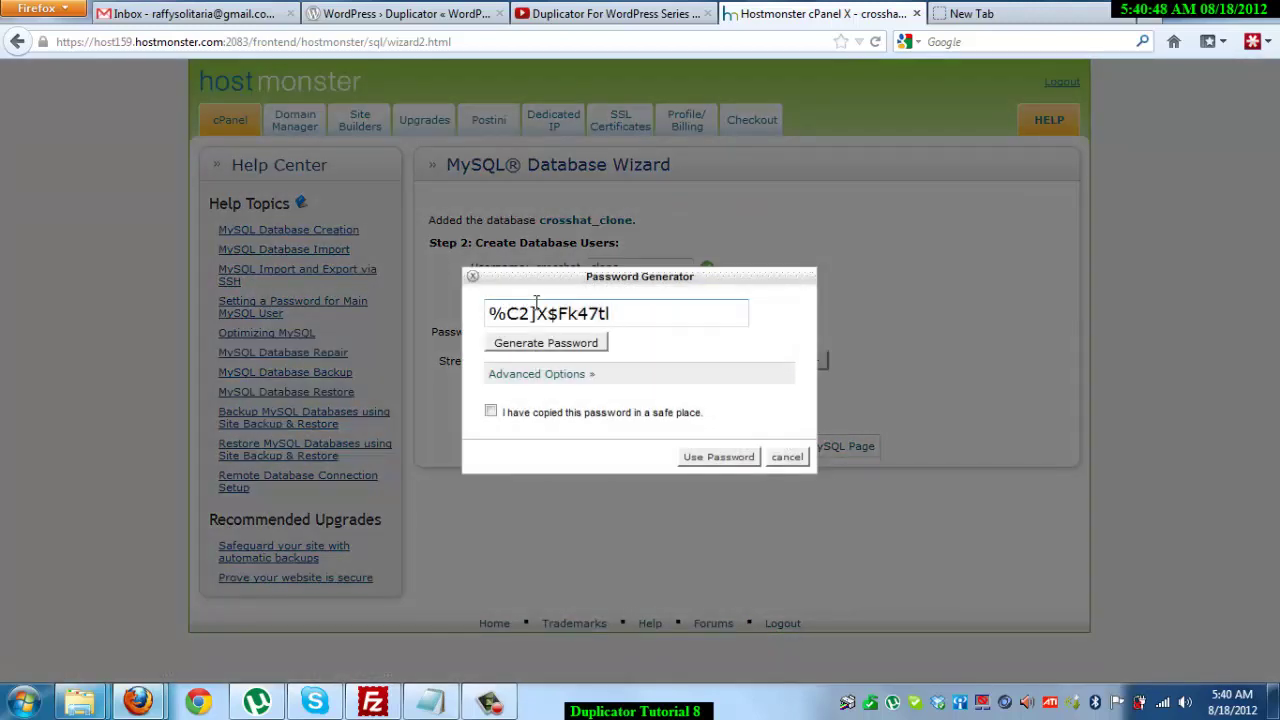
drag(612, 281, 587, 279)
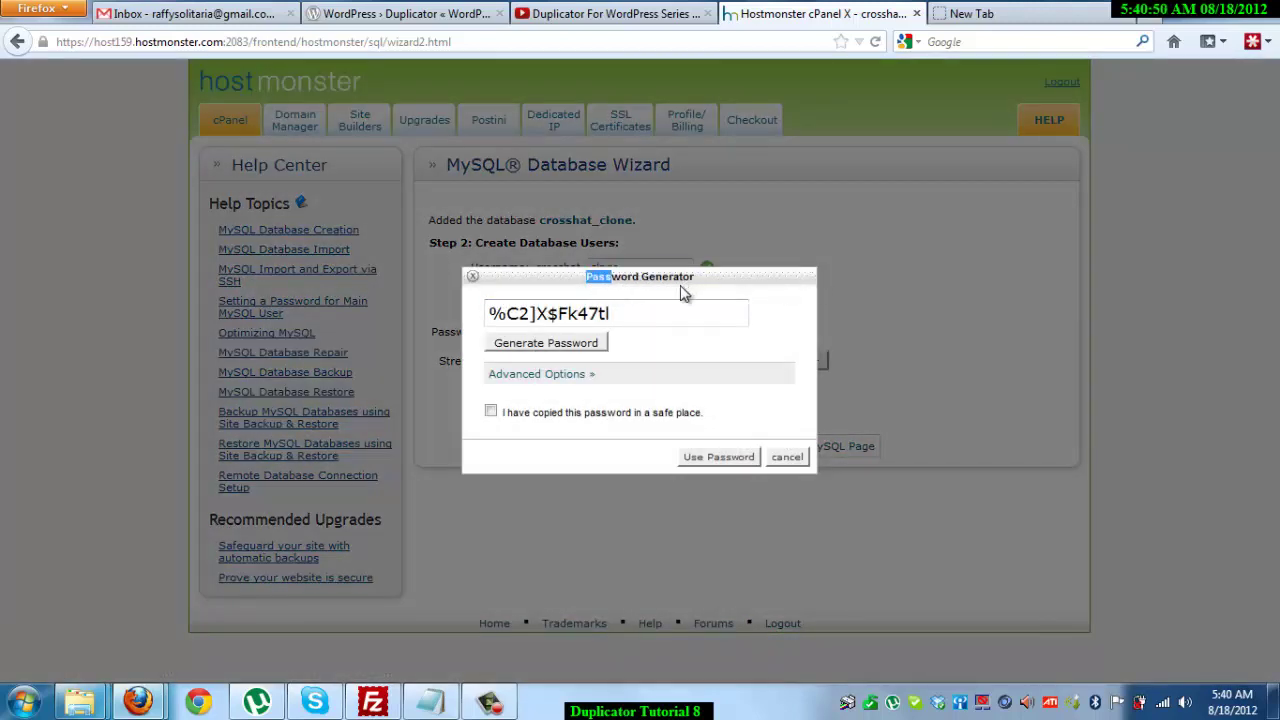
click(660, 316)
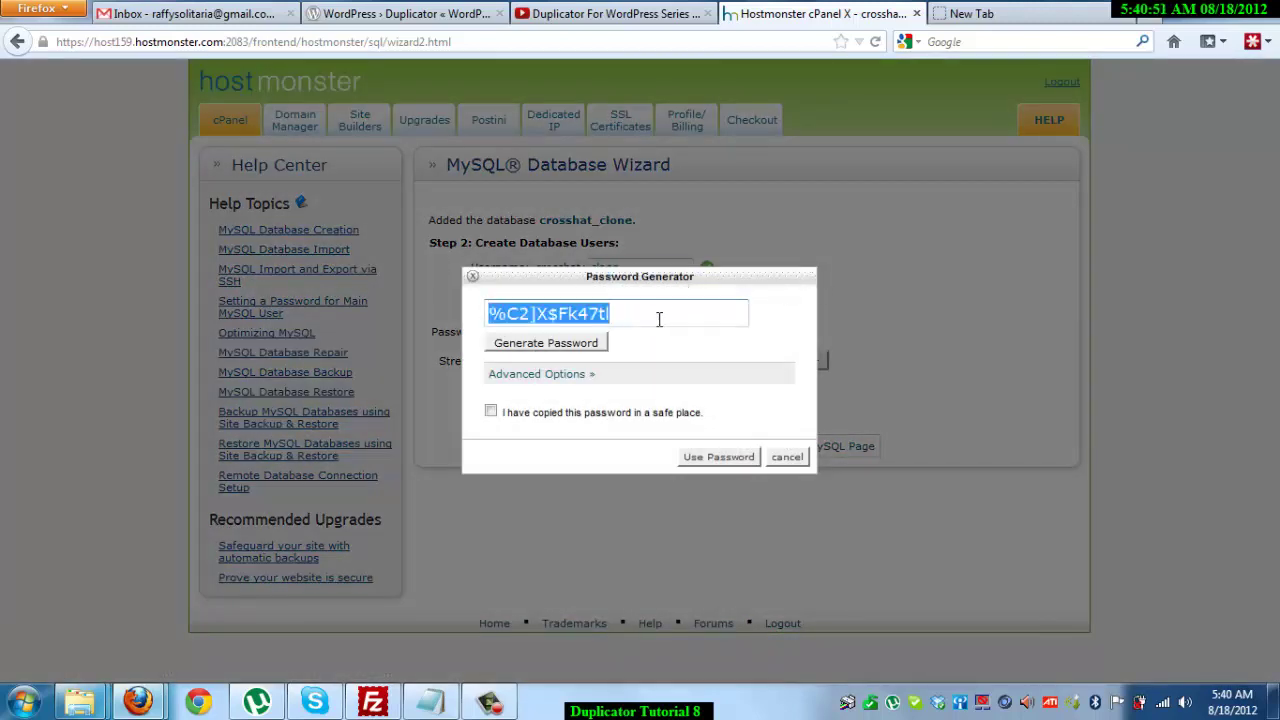
right_click(586, 318)
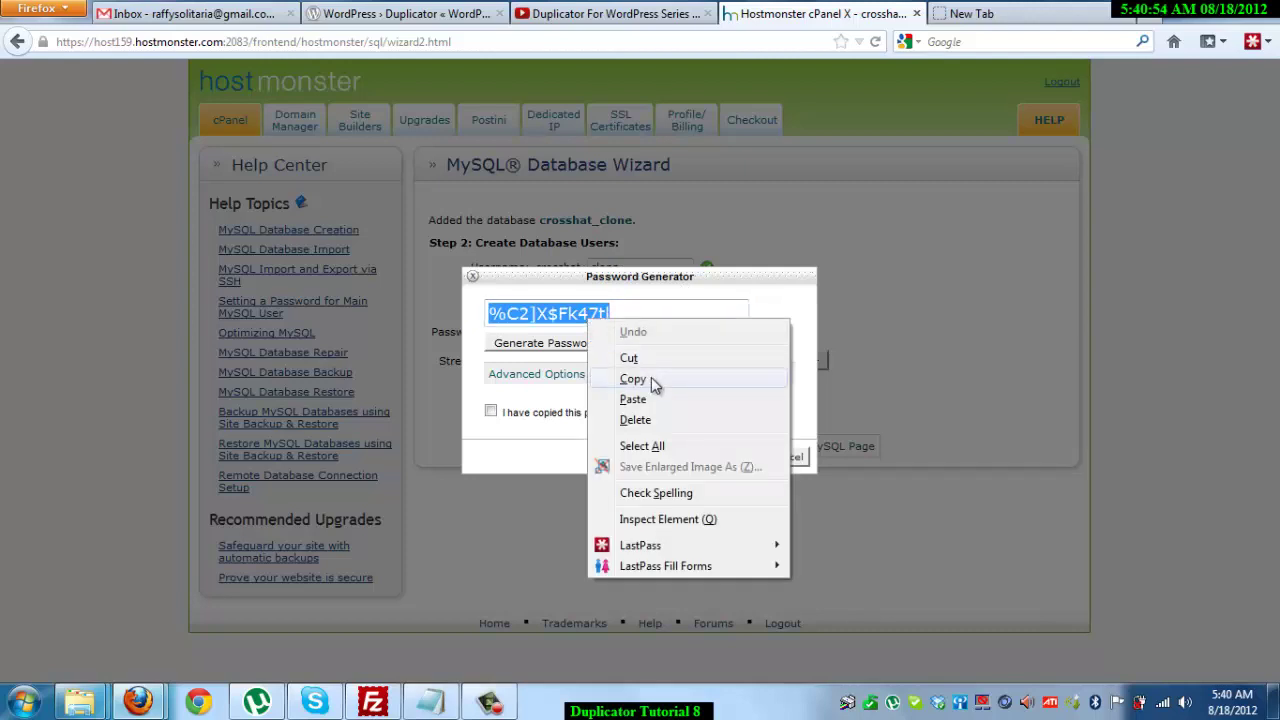
click(651, 379)
Paste the generated password into Notepad and confirm it has been copied.
click(430, 702)
right_click(325, 420)
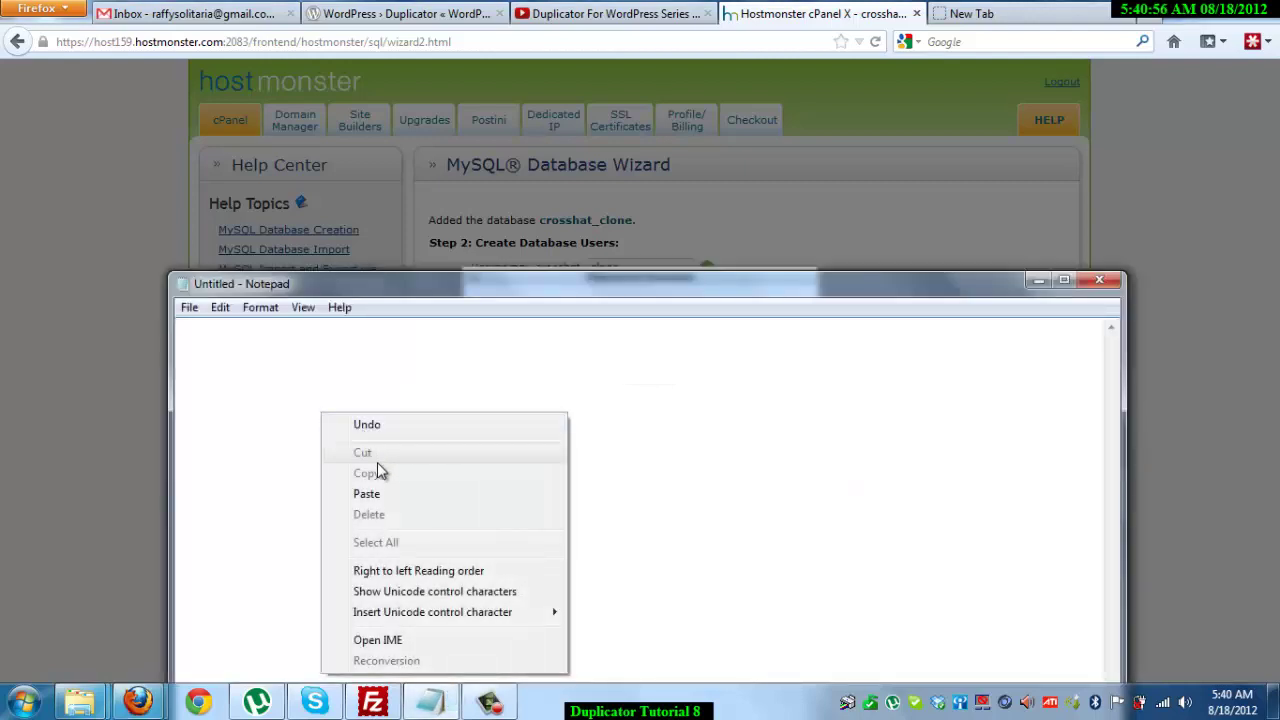
click(384, 488)
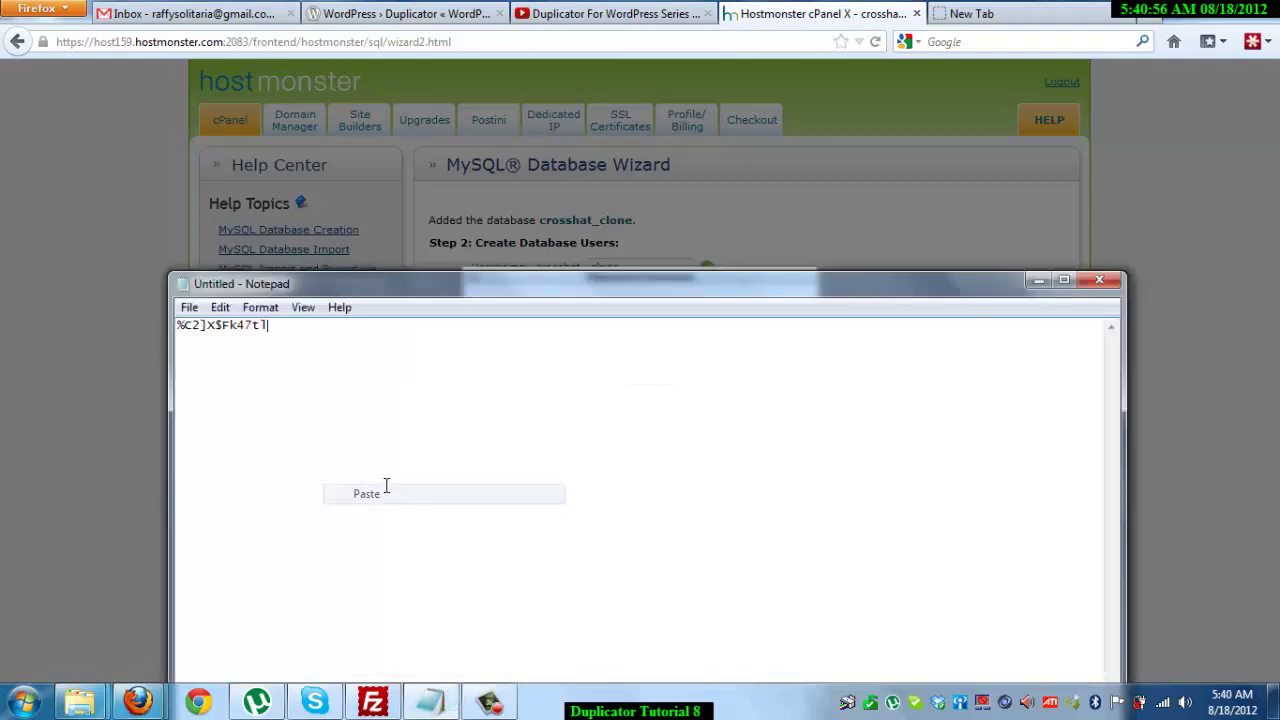
click(1039, 280)
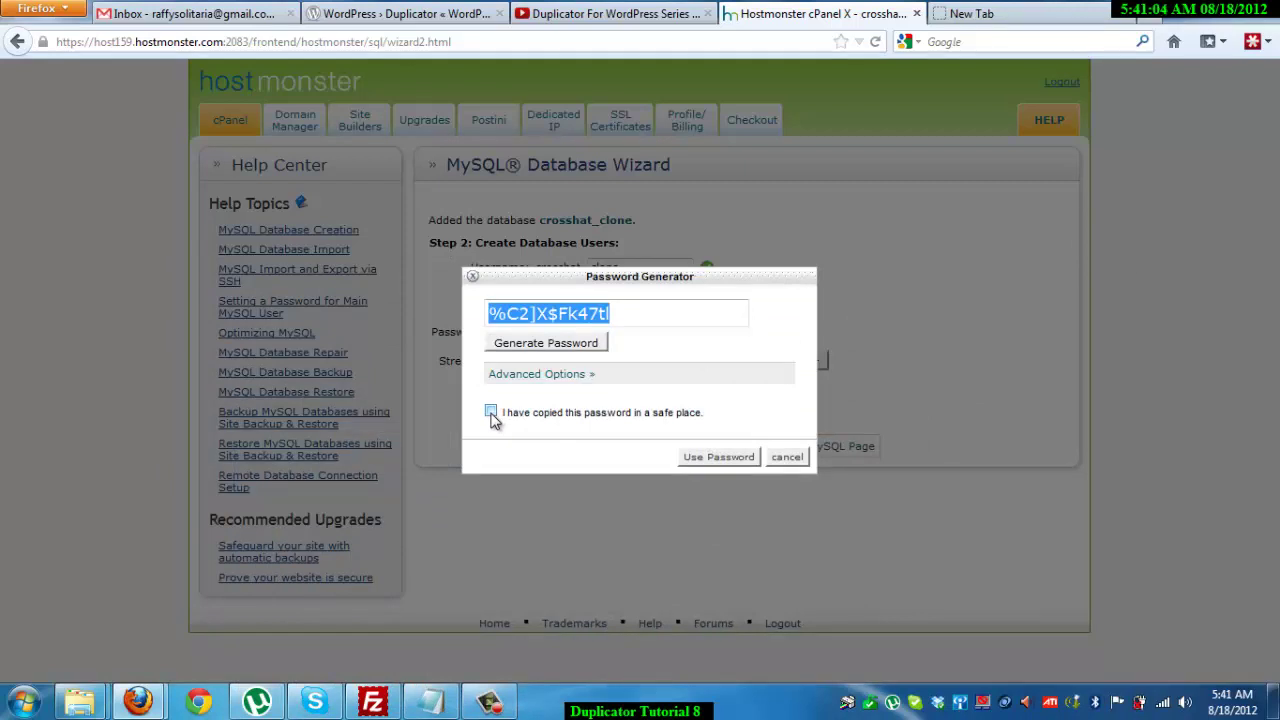
click(491, 412)
Create user crosshat_clone with the generated password and add it to database crosshat_clone.
click(704, 459)
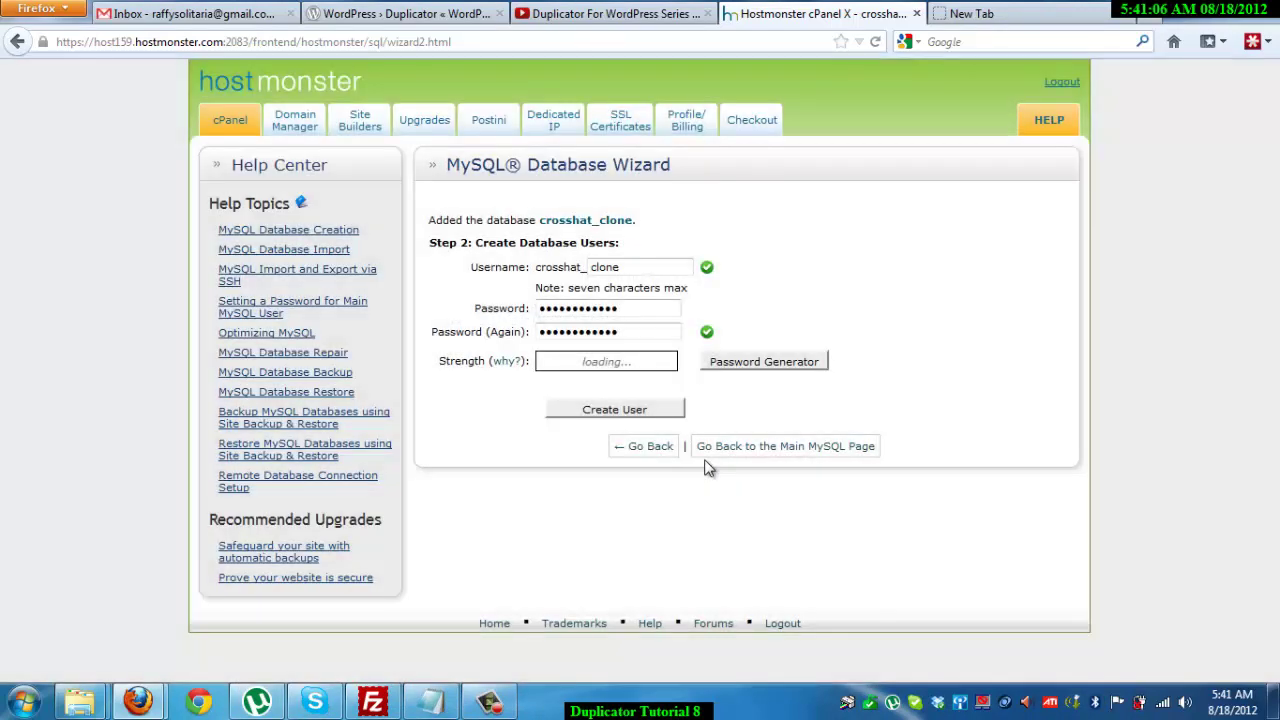
click(578, 410)
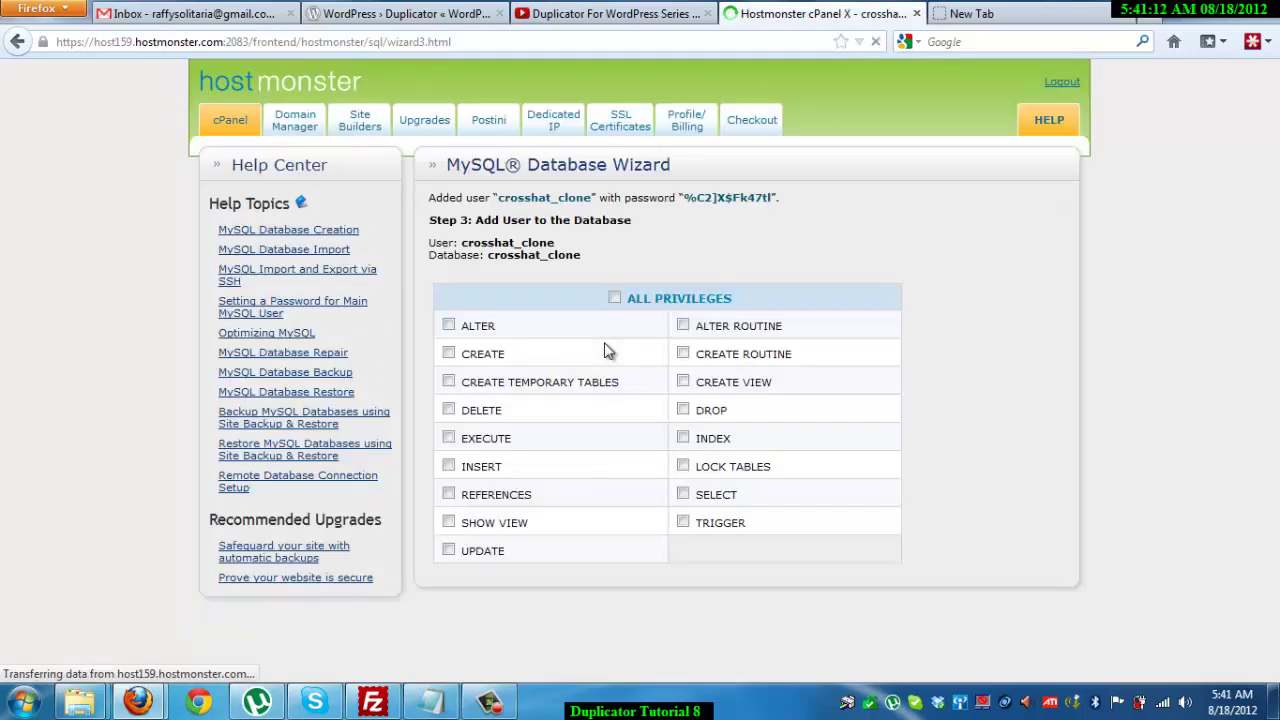
scroll(604, 342, down, 1)
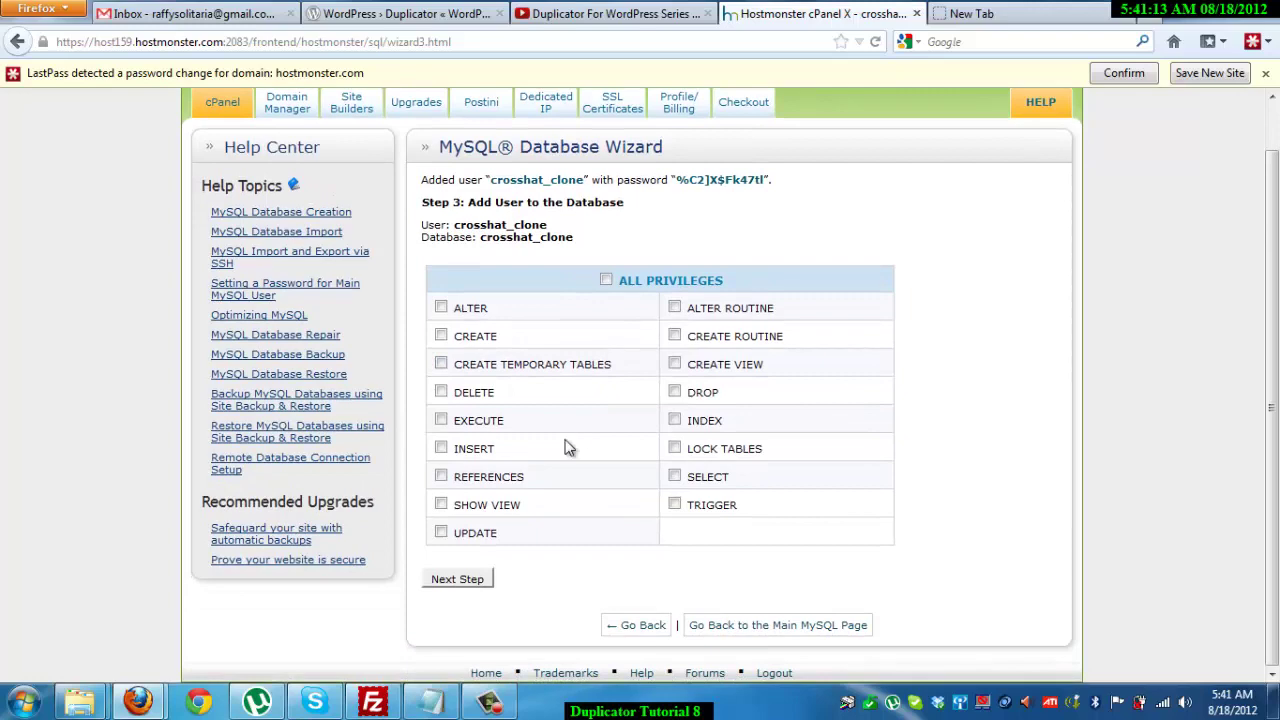
click(463, 580)
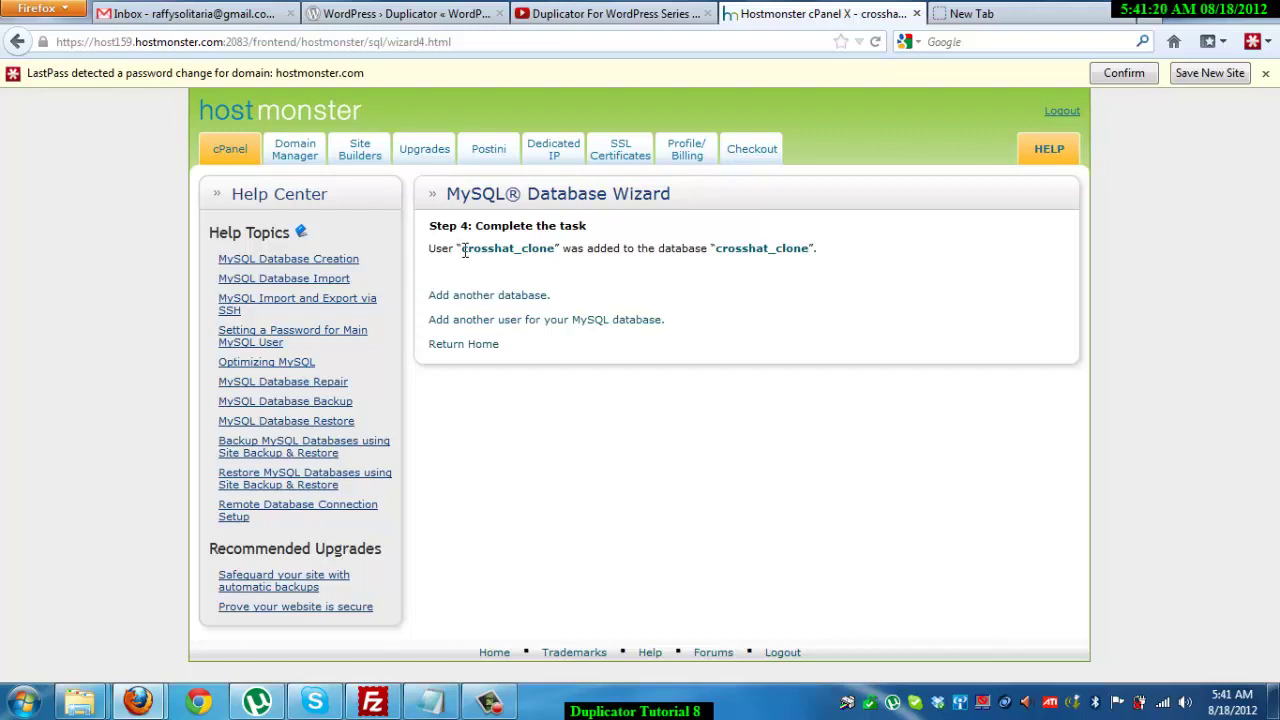
Copy the username crosshat_clone into Notepad on the line above the password.
drag(463, 250, 557, 247)
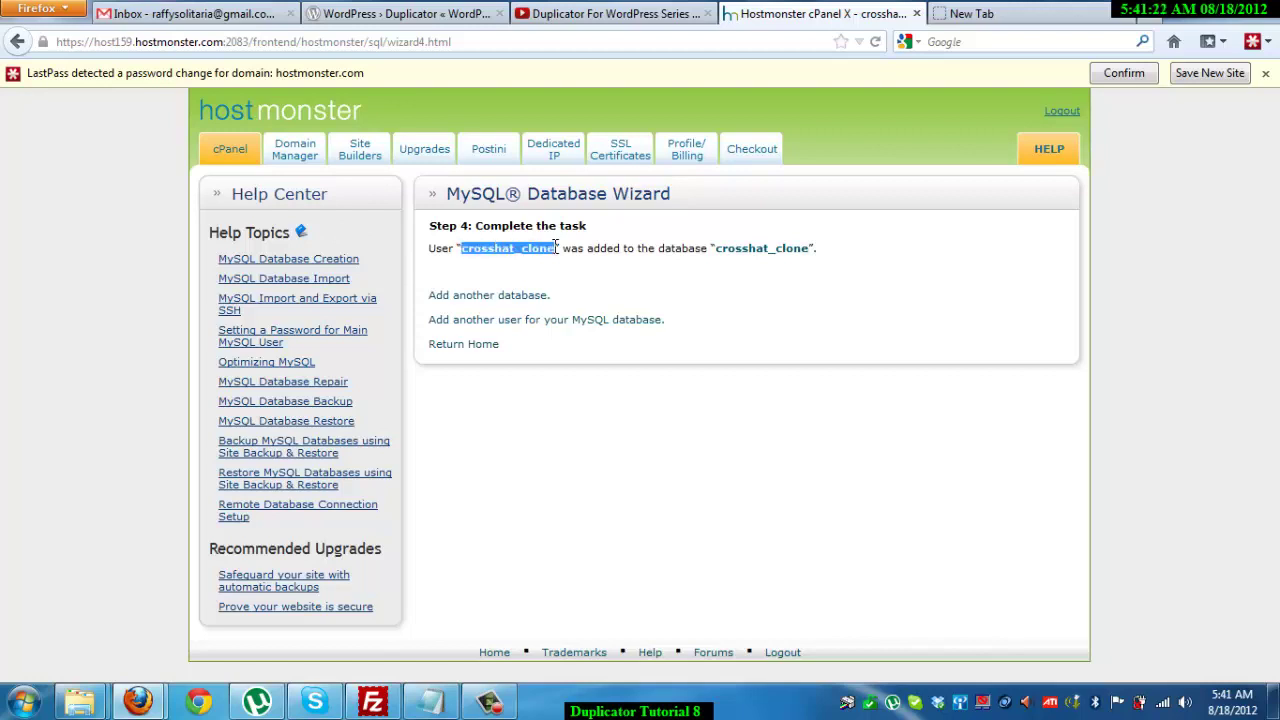
right_click(528, 248)
click(560, 262)
click(430, 702)
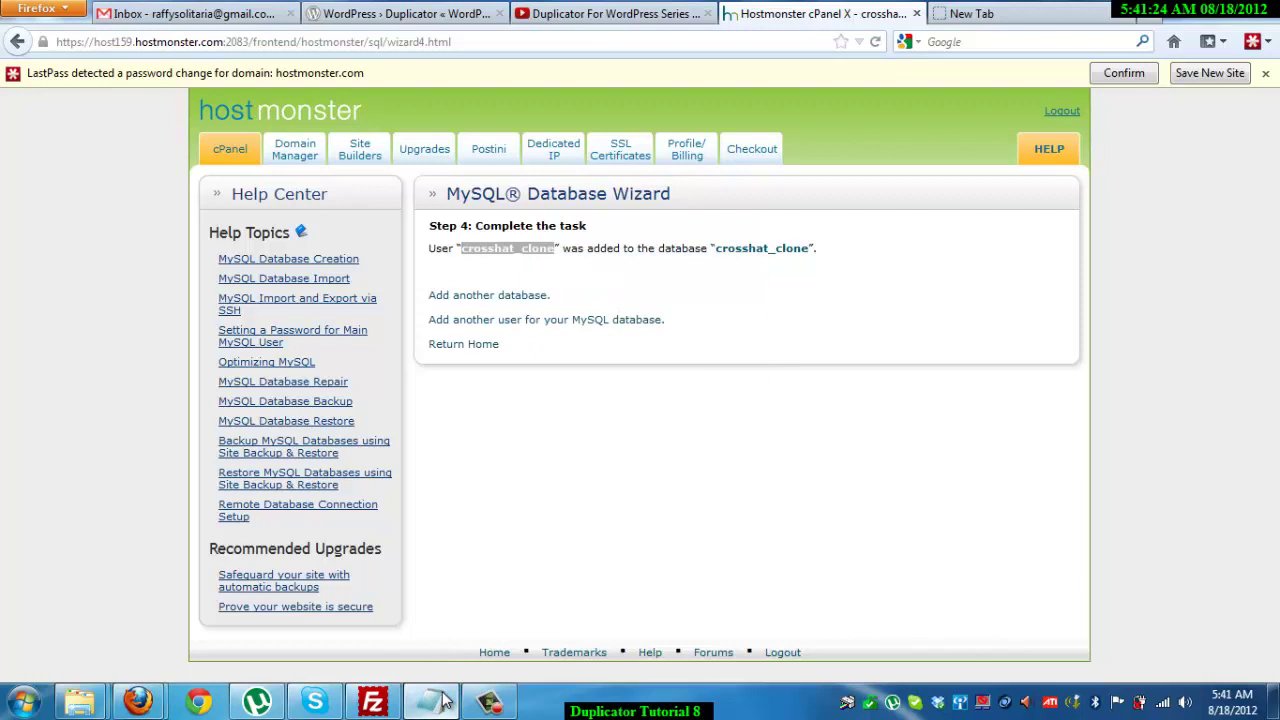
click(178, 325)
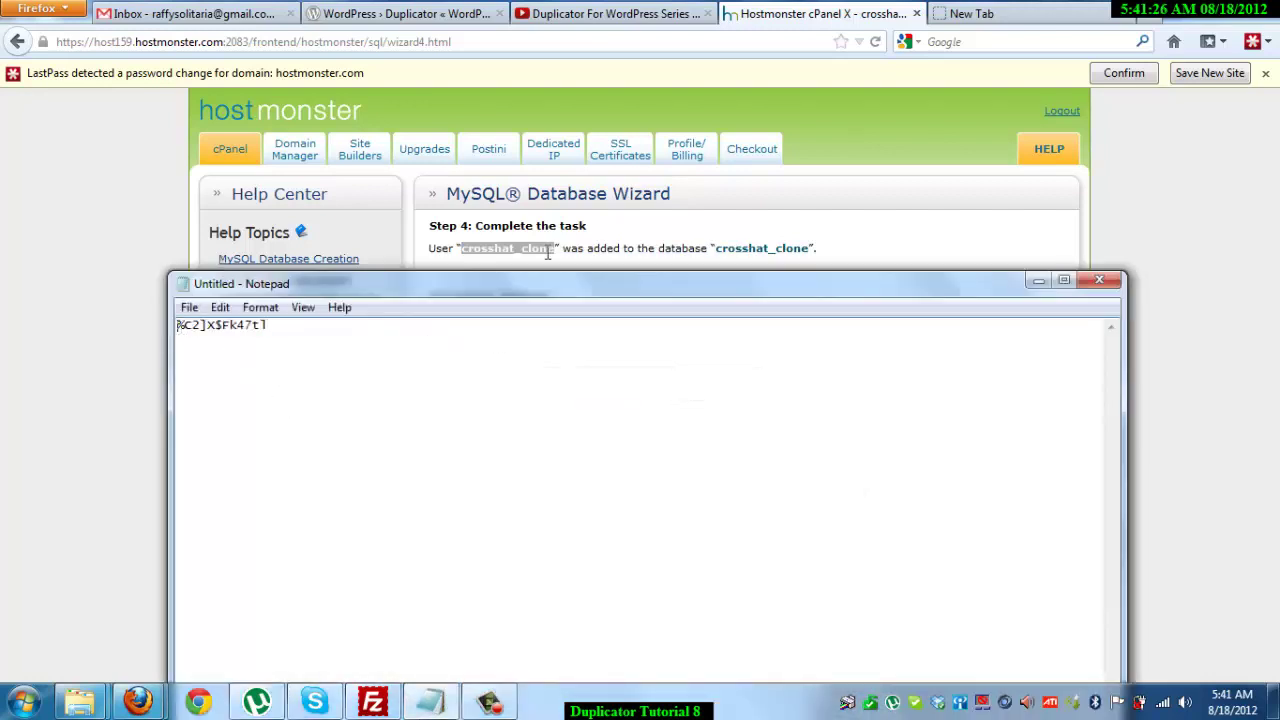
key(Return)
key(Return)
key(Up)
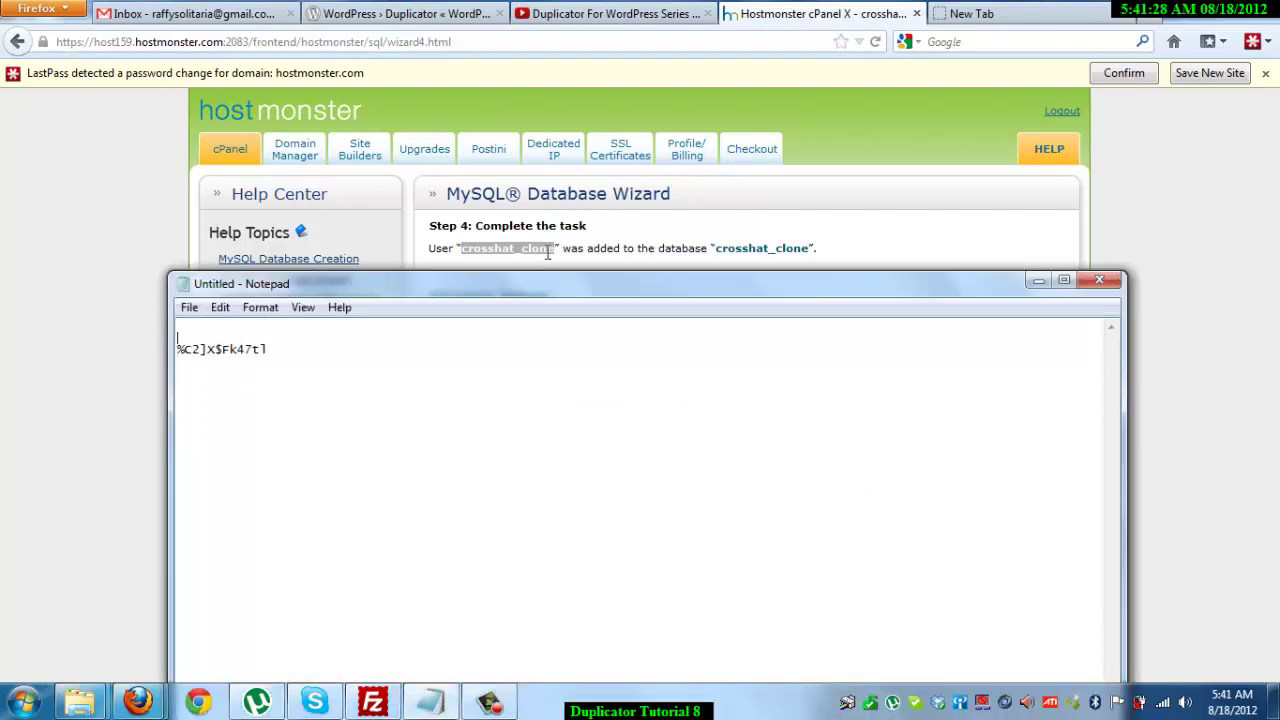
key(ctrl+v)
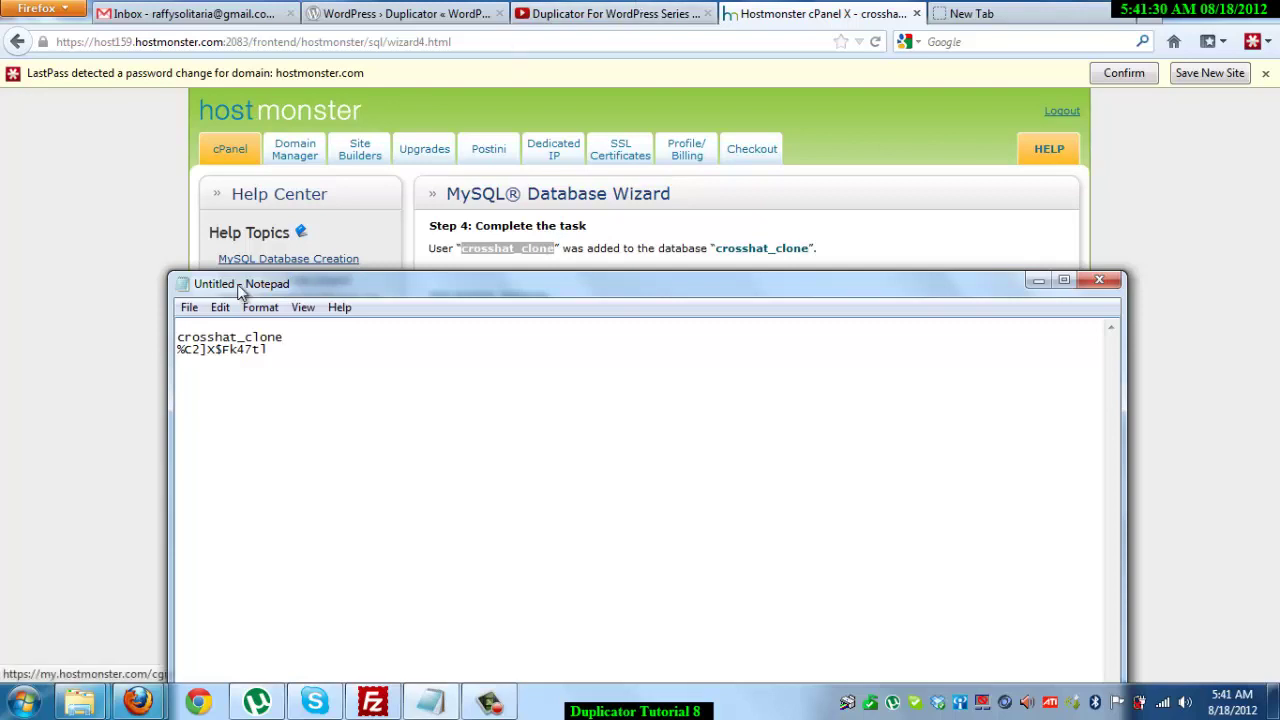
click(155, 195)
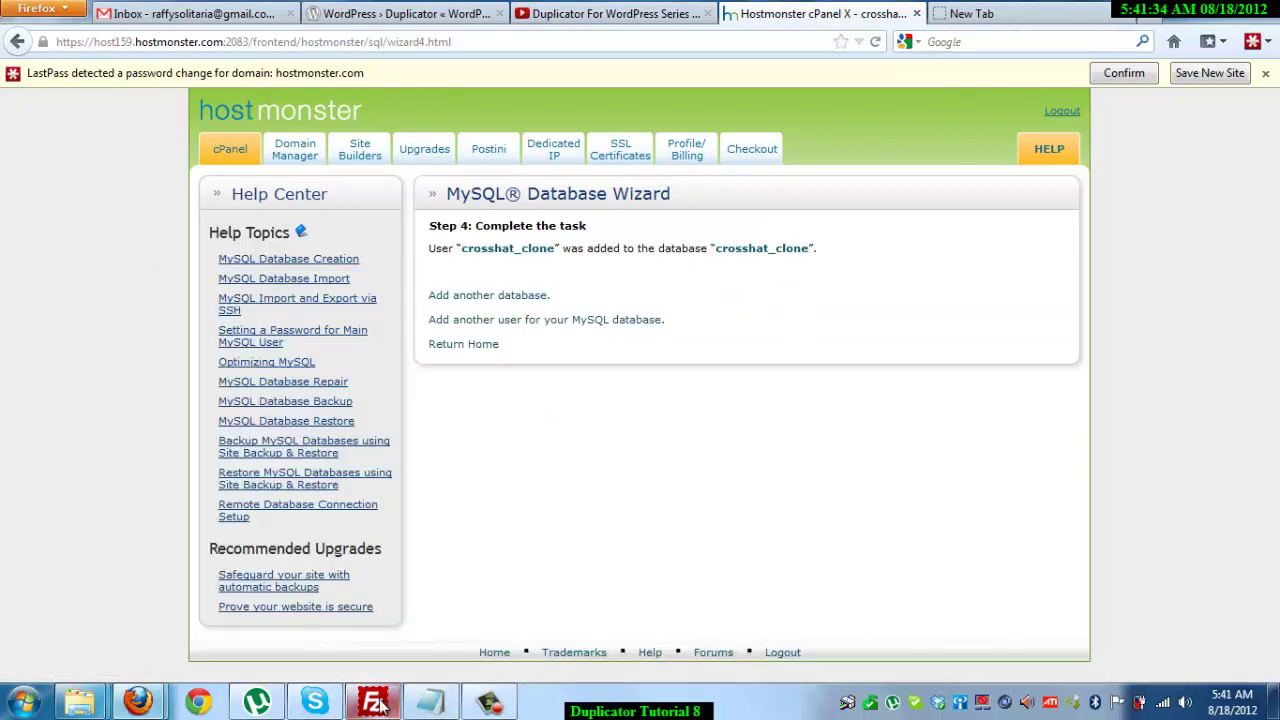
mouse_move(380, 705)
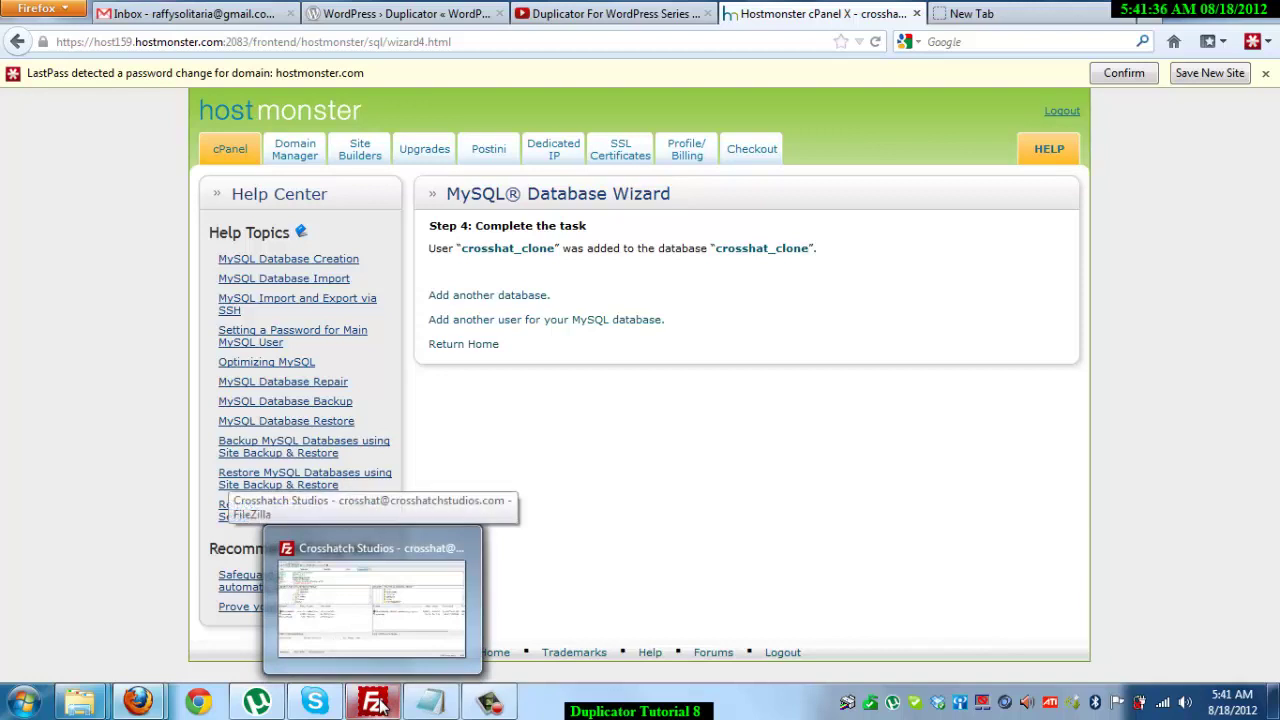
click(380, 705)
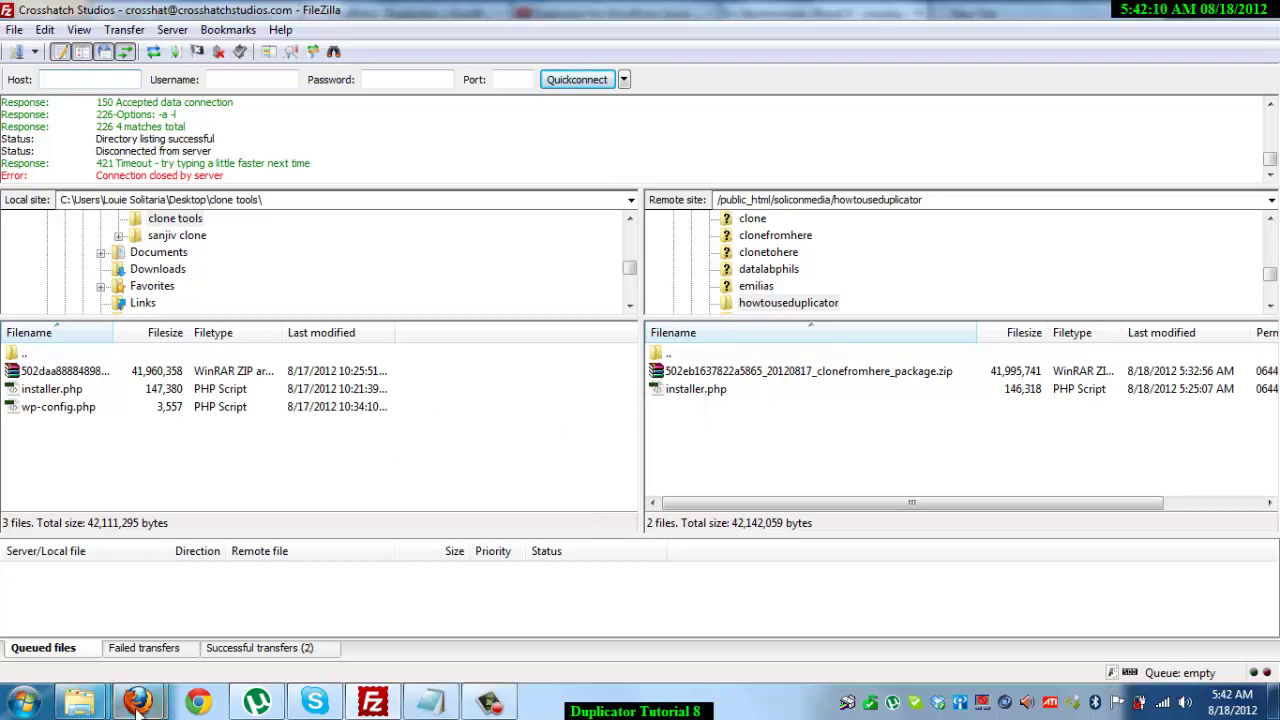
mouse_move(137, 703)
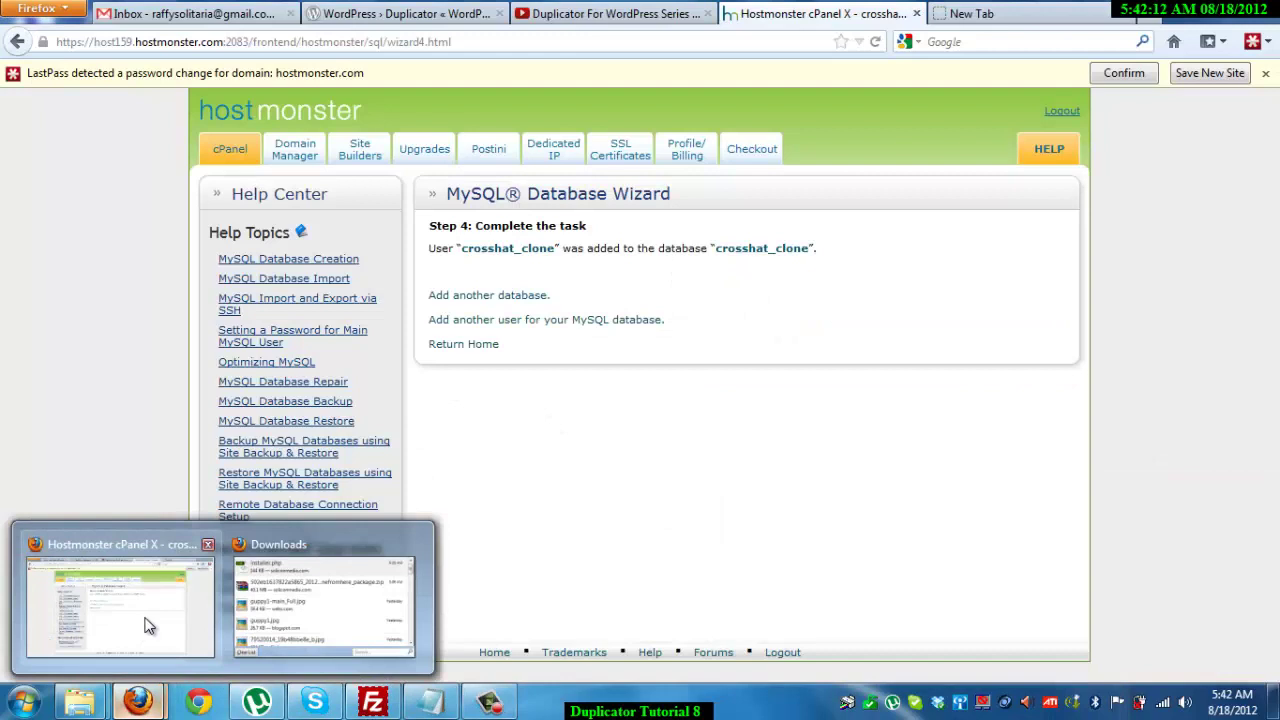
click(145, 626)
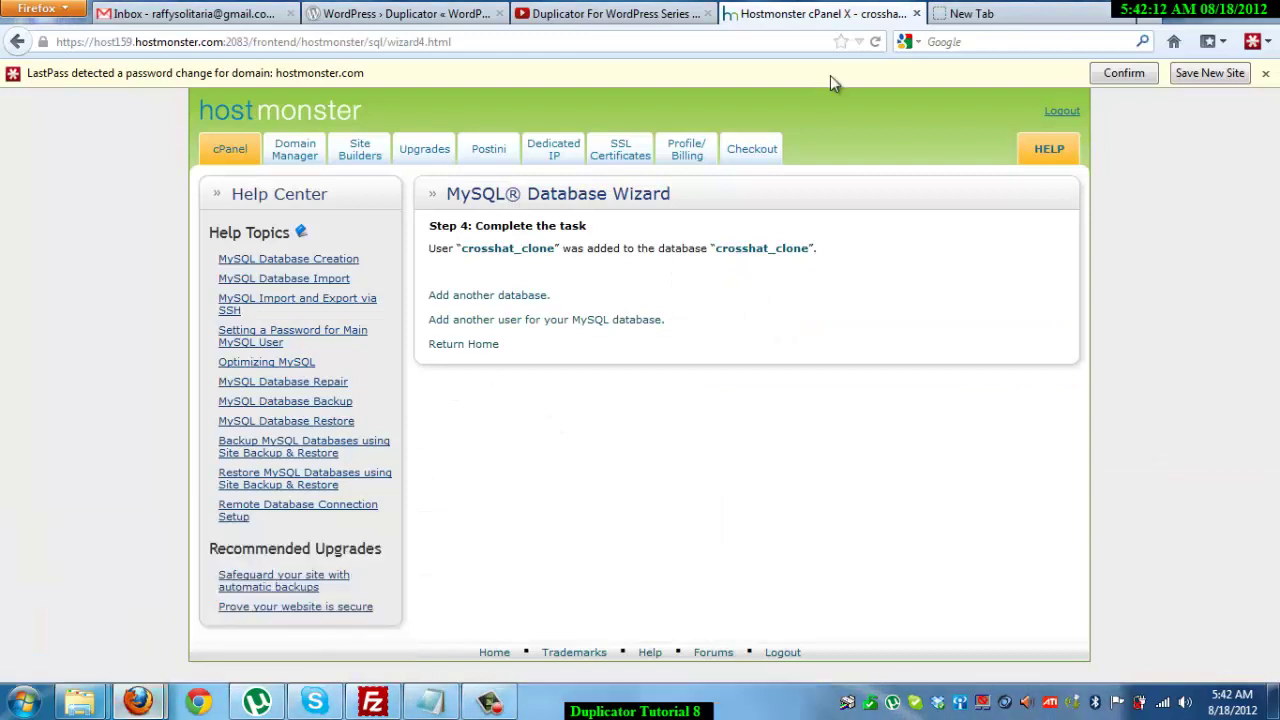
click(1070, 14)
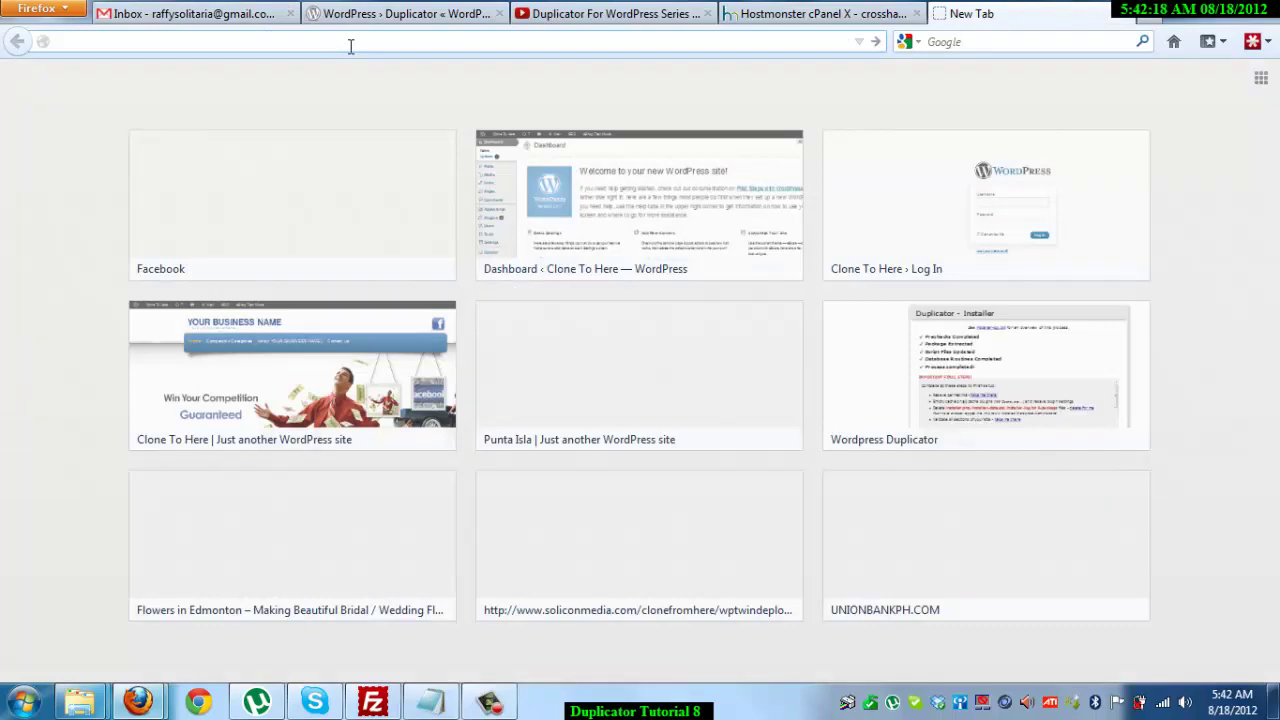
text(www.s)
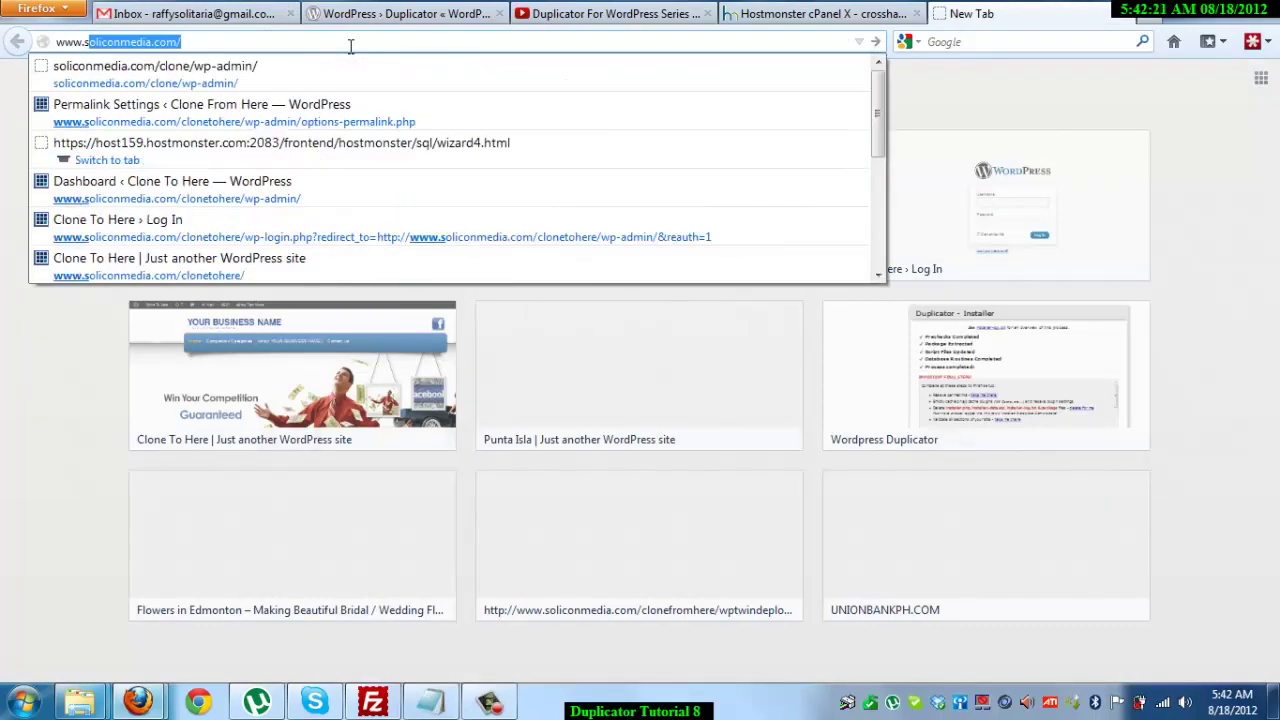
key(End)
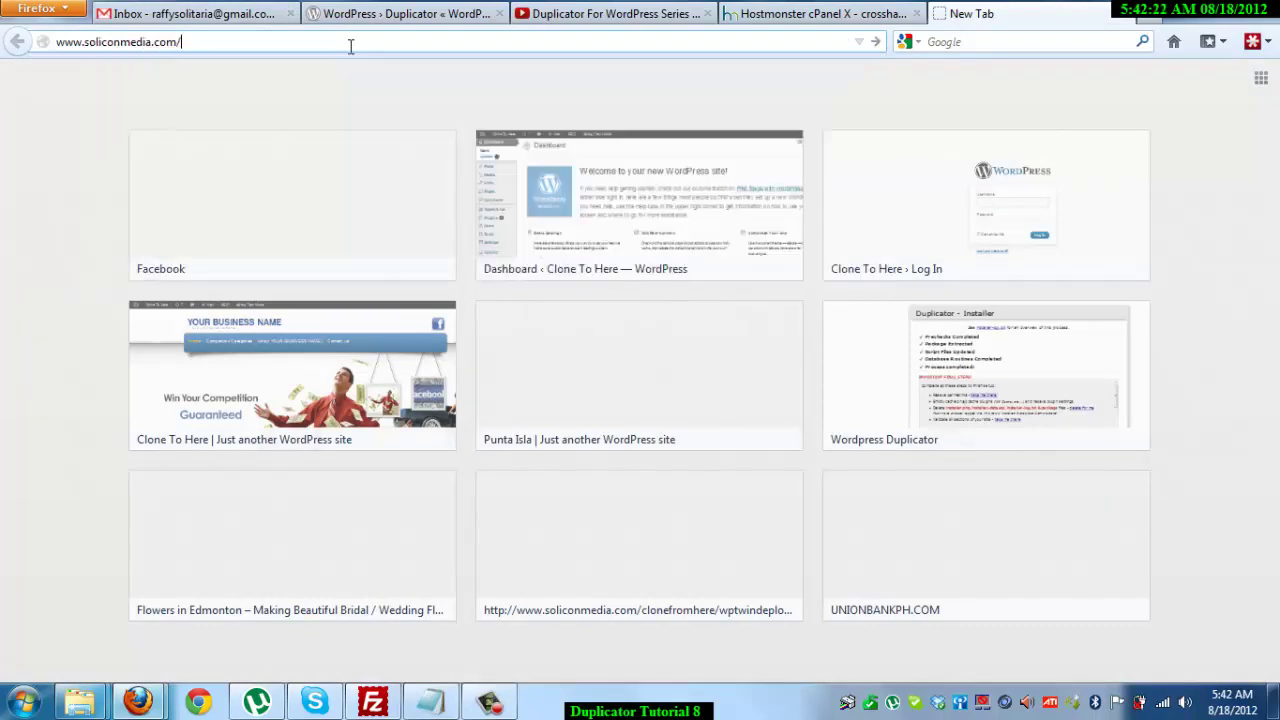
text(howtouseduplicator)
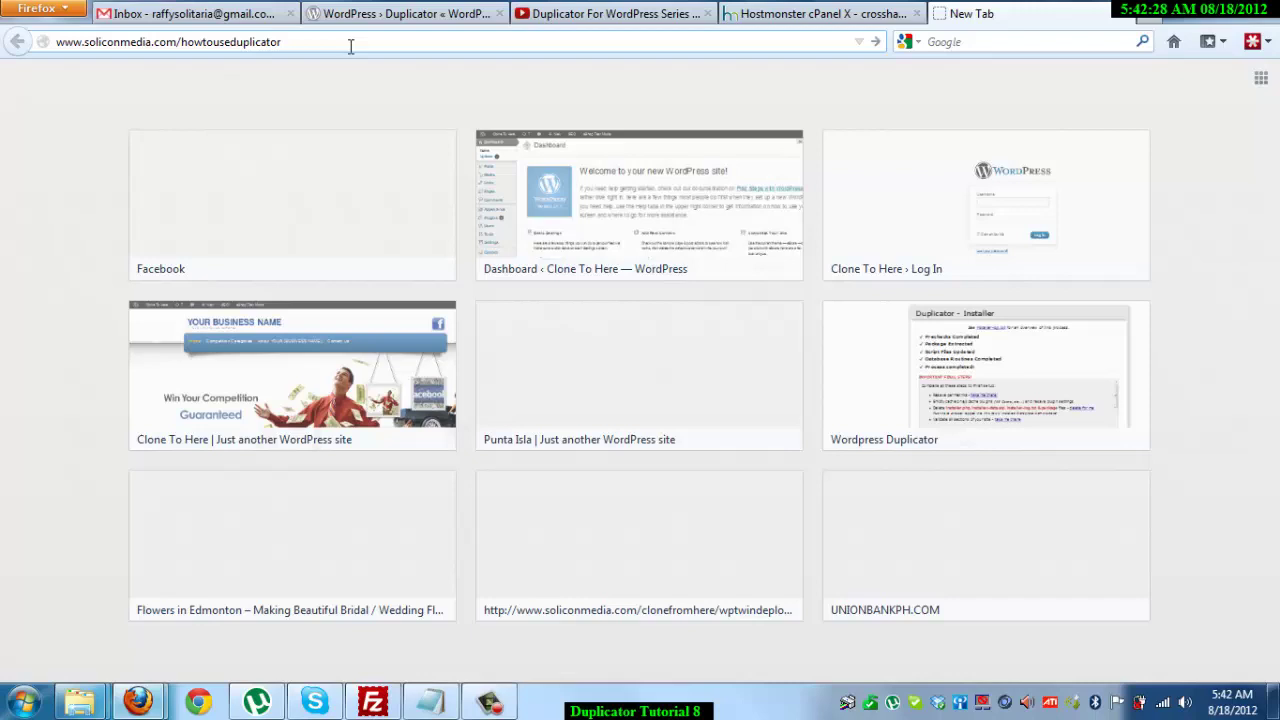
key(Return)
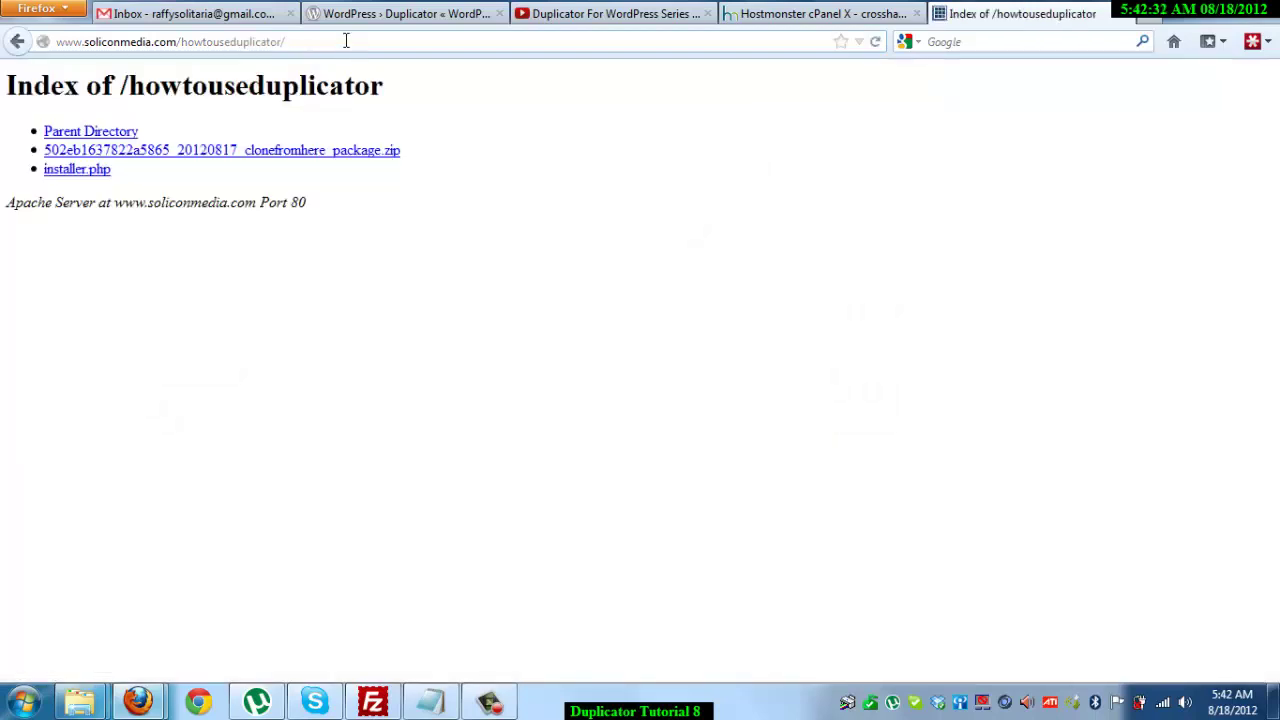
Launch installer.php and check the Site Title 'Clone From Here' before the database fields.
click(91, 172)
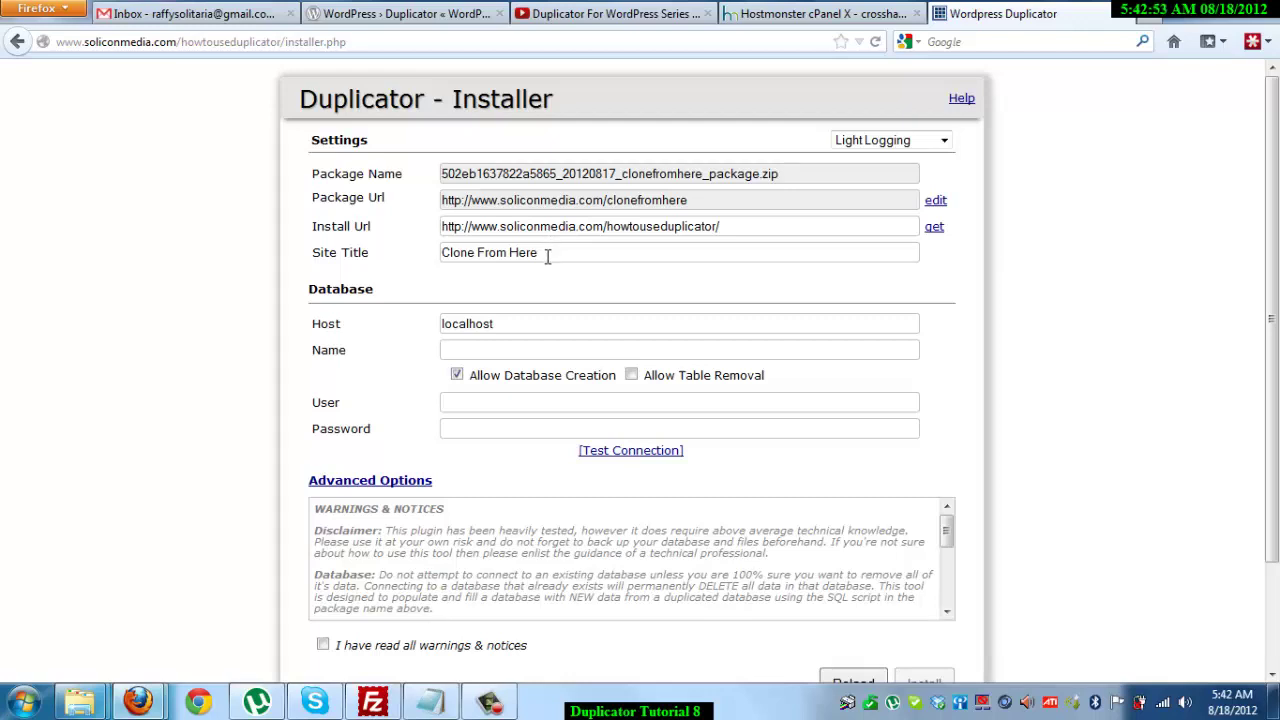
triple_click(547, 256)
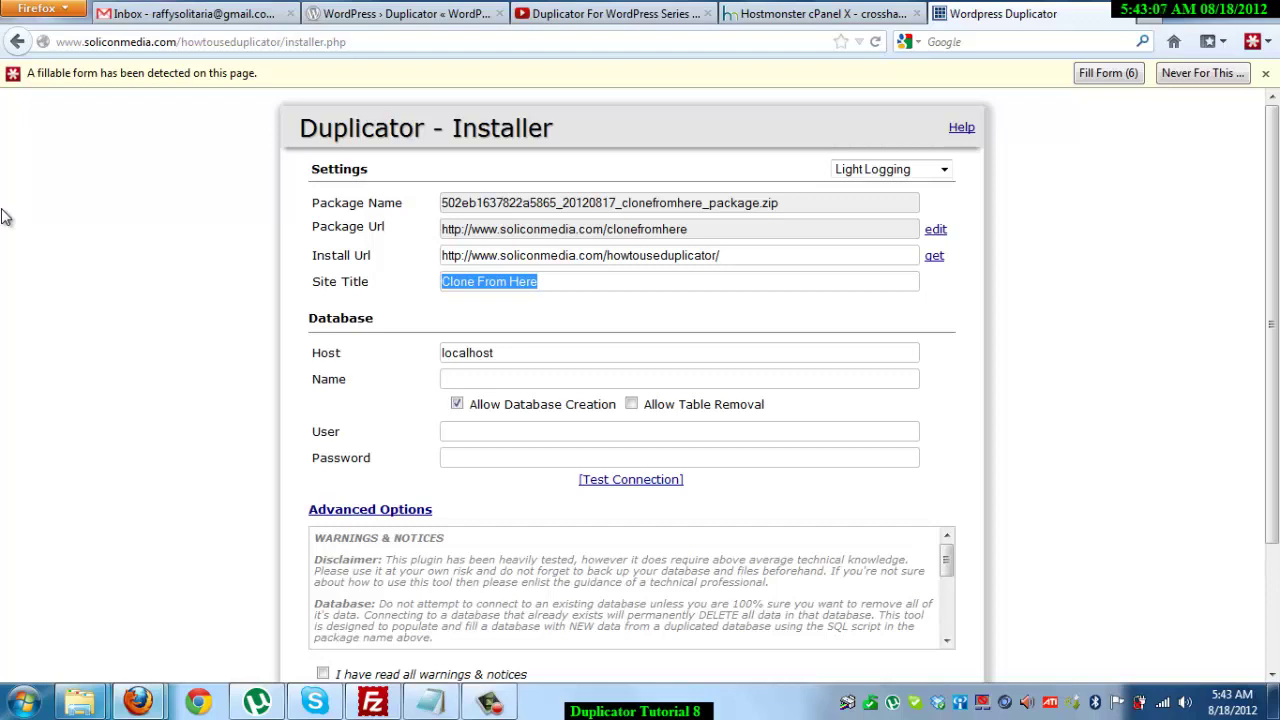
scroll(569, 349, down, 2)
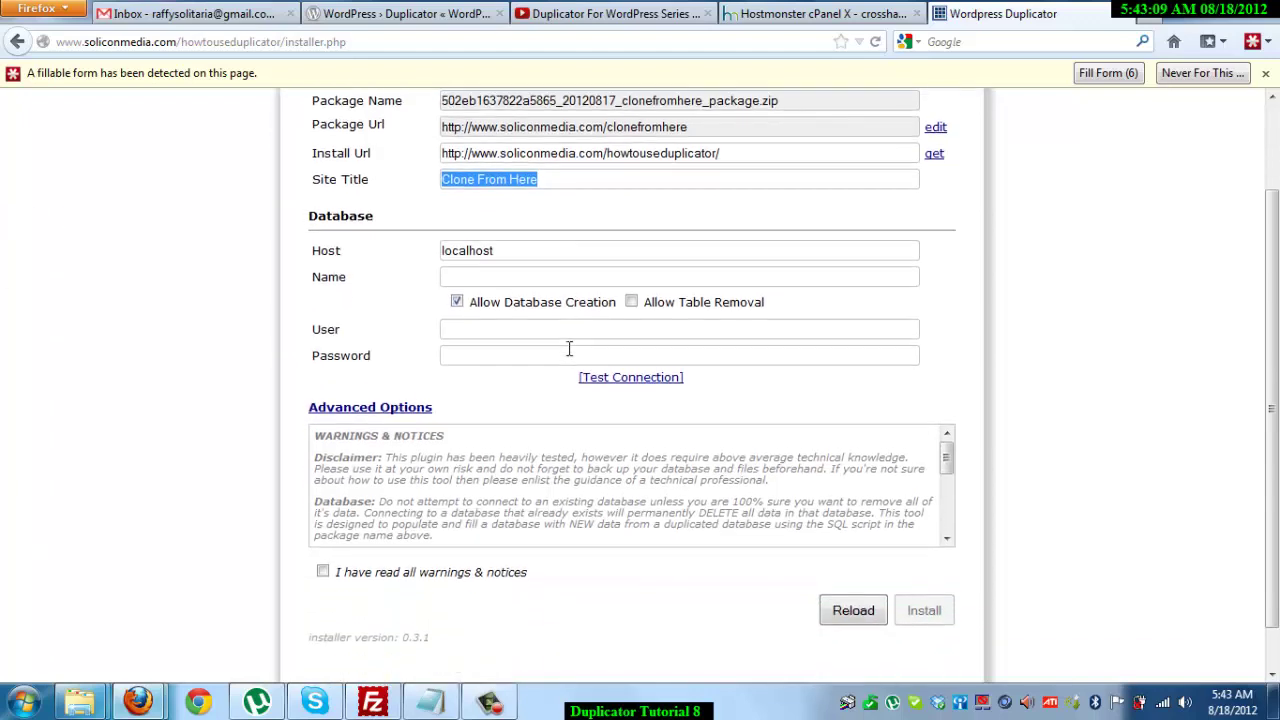
Paste crosshat_clone from Notepad into the installer's database Name and User fields.
click(488, 272)
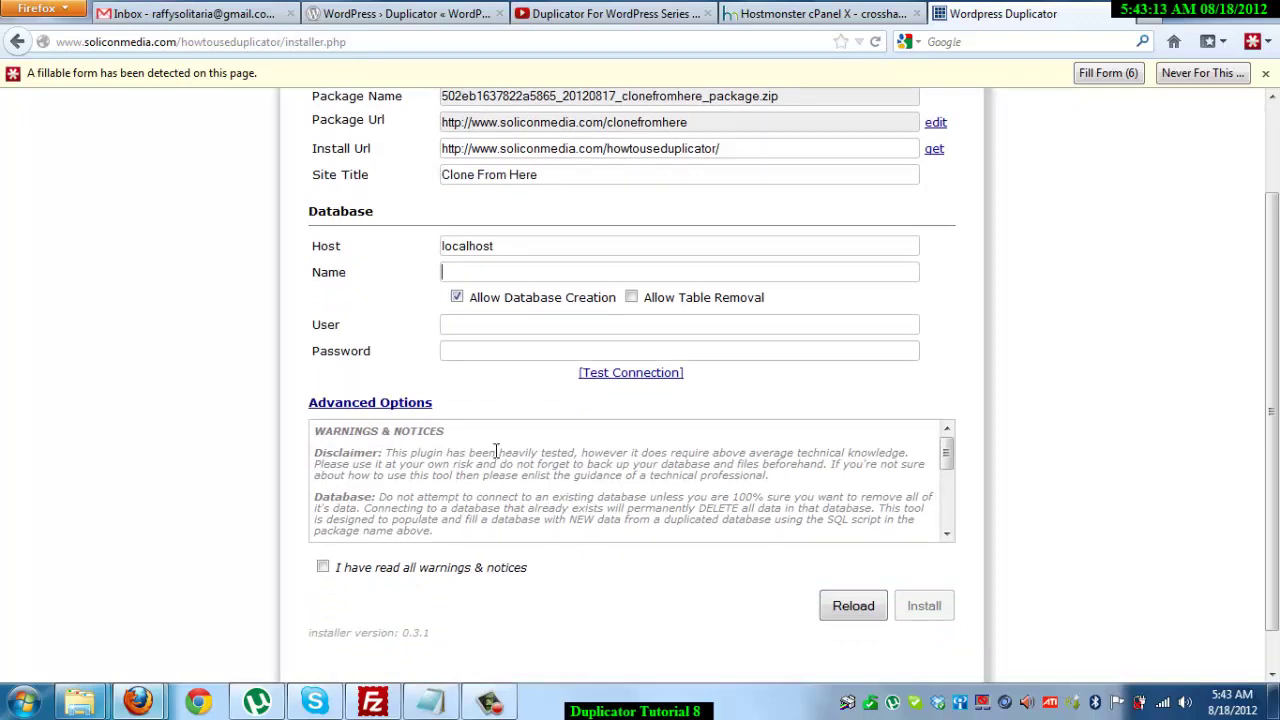
click(431, 702)
drag(283, 339, 176, 338)
key(ctrl+c)
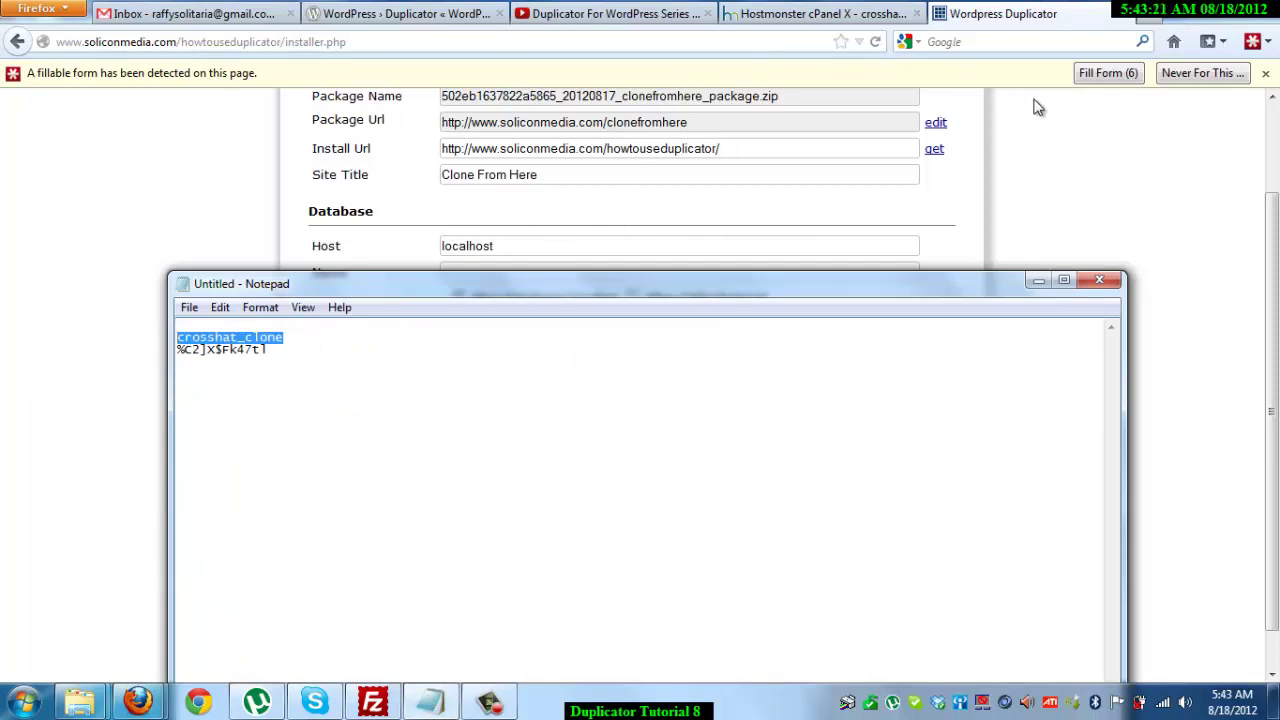
click(1274, 205)
click(525, 271)
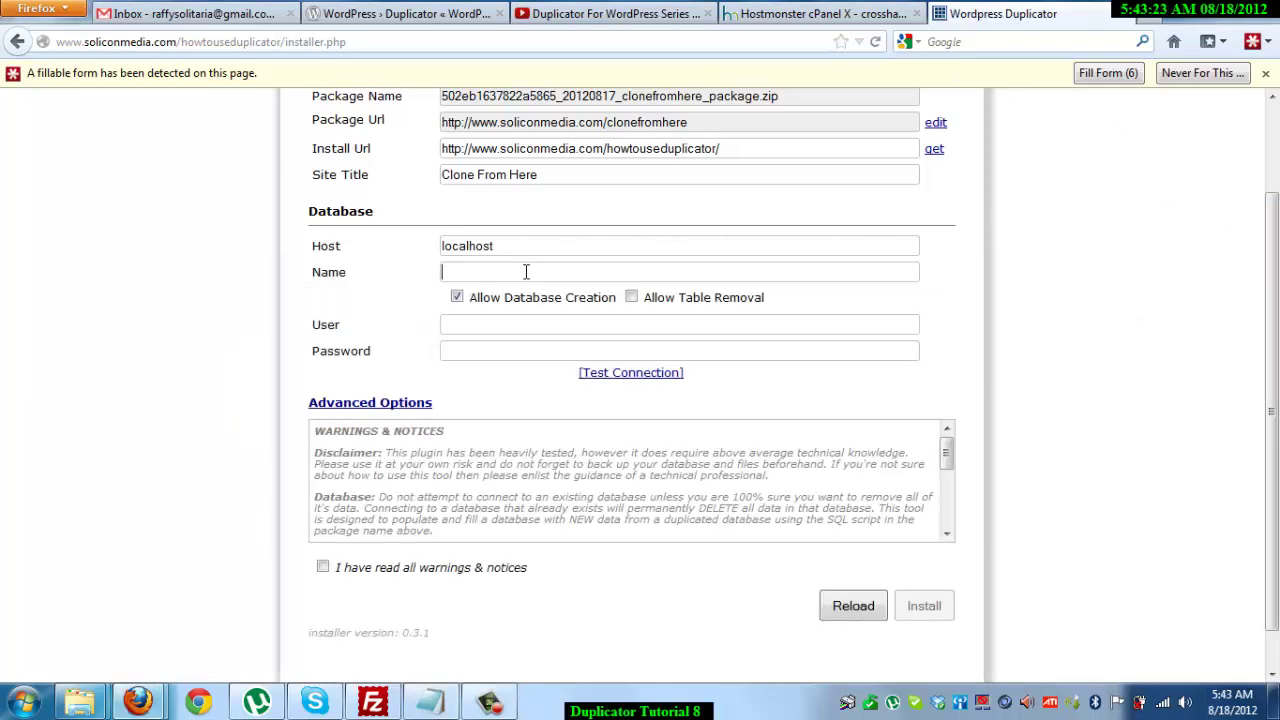
key(ctrl+v)
click(451, 322)
key(ctrl+v)
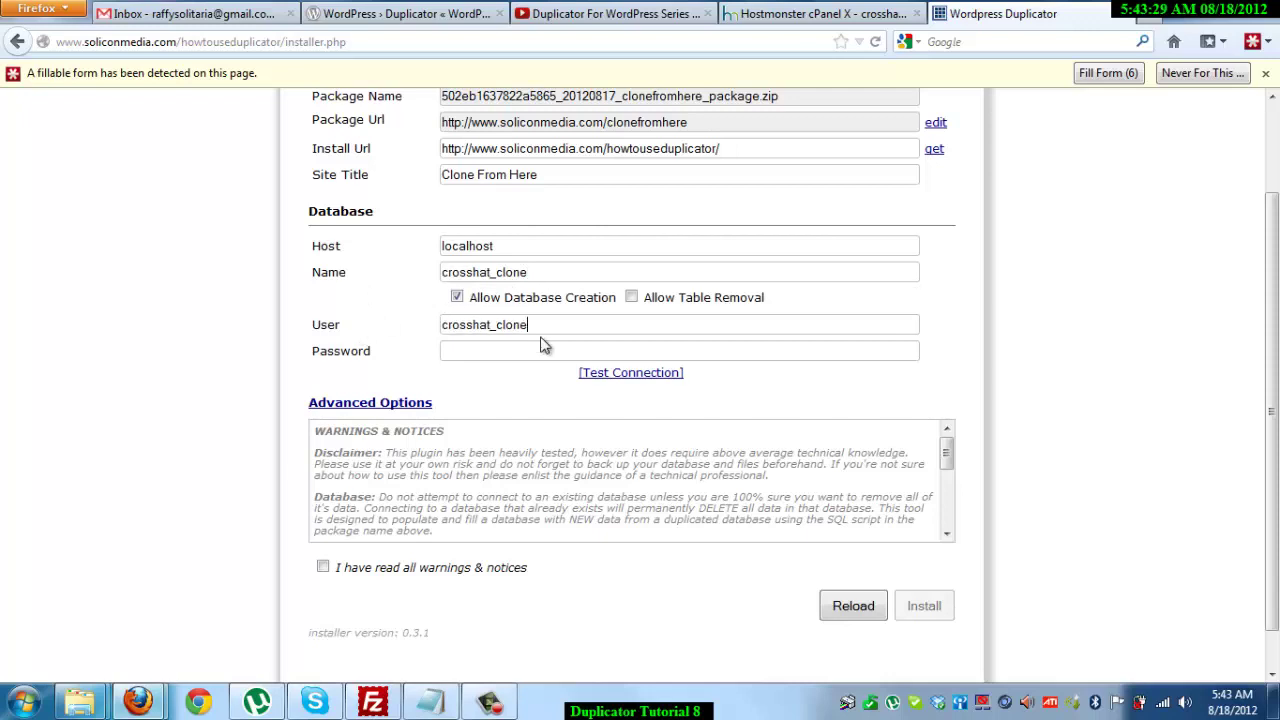
Paste the saved password into the Password field and tick Allow Table Removal.
click(513, 347)
click(430, 701)
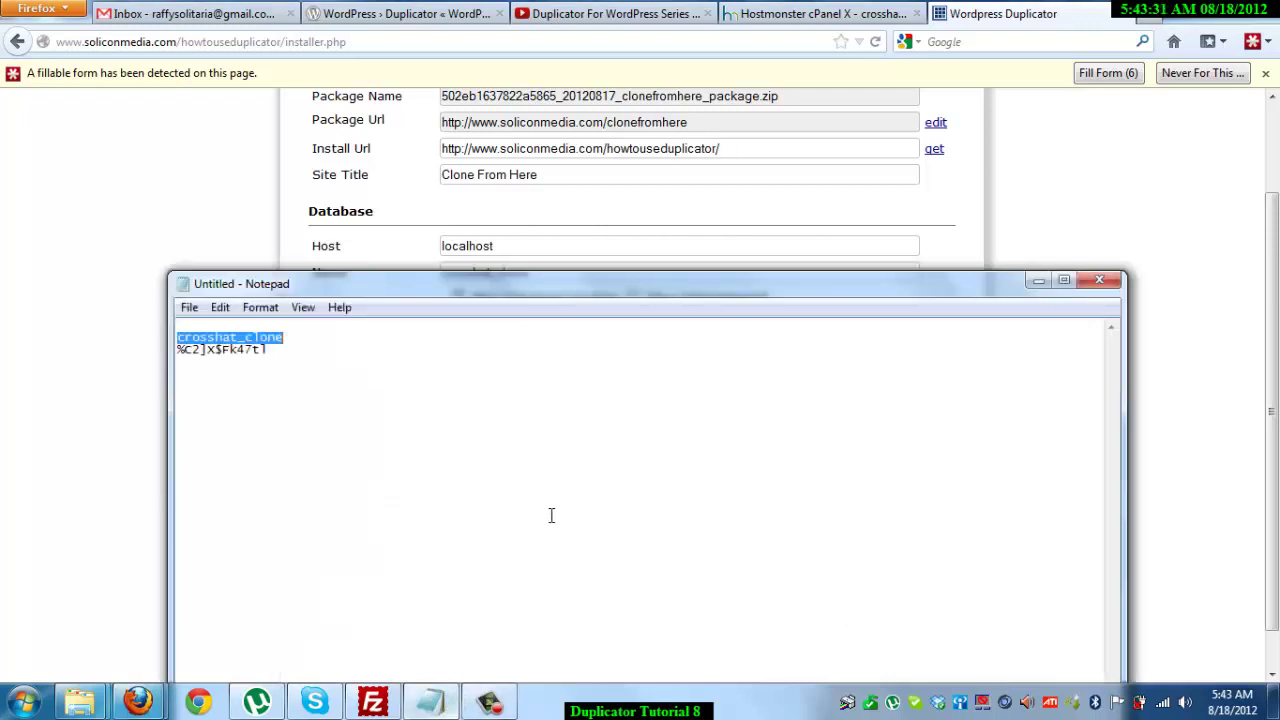
drag(297, 366, 162, 354)
key(ctrl+c)
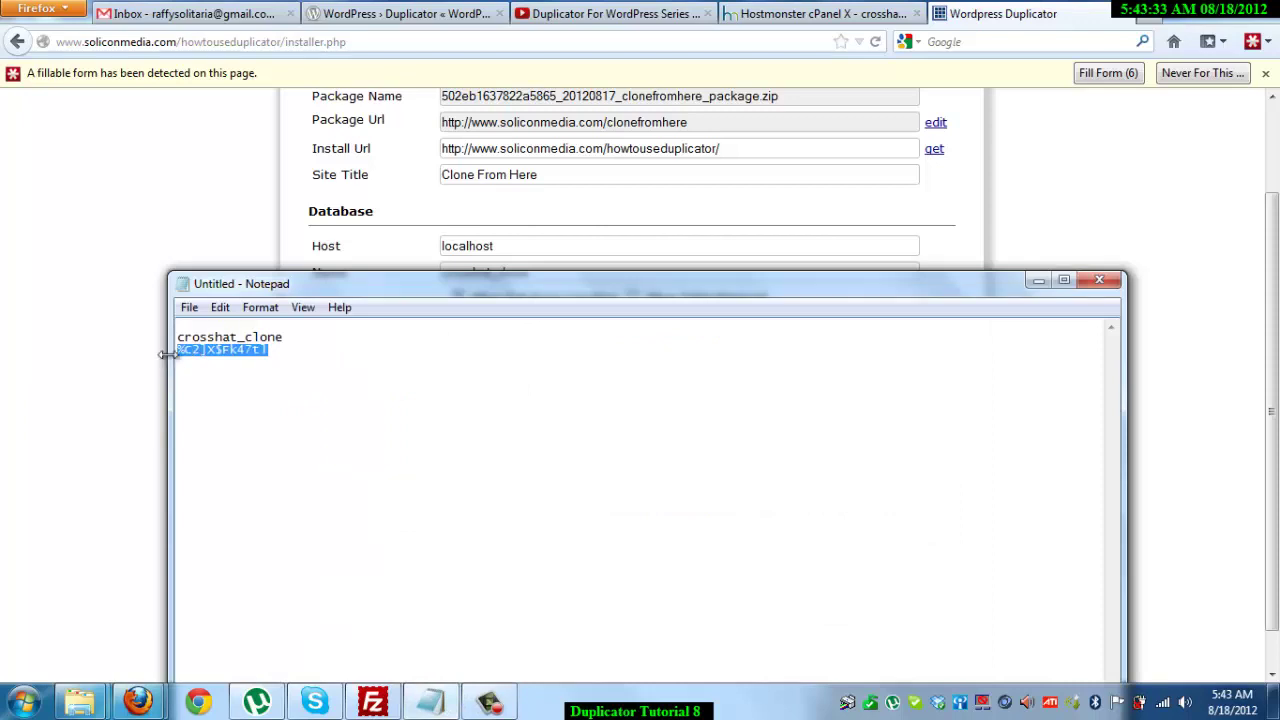
click(193, 205)
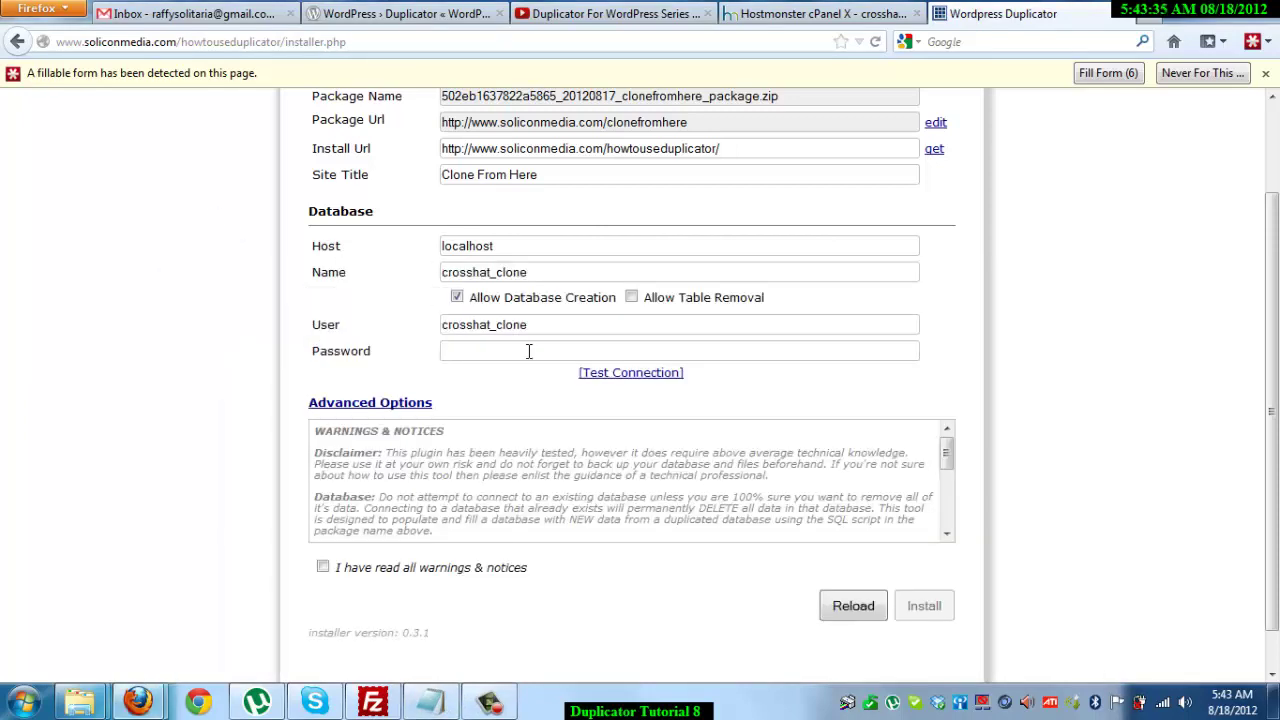
key(ctrl+v)
click(632, 298)
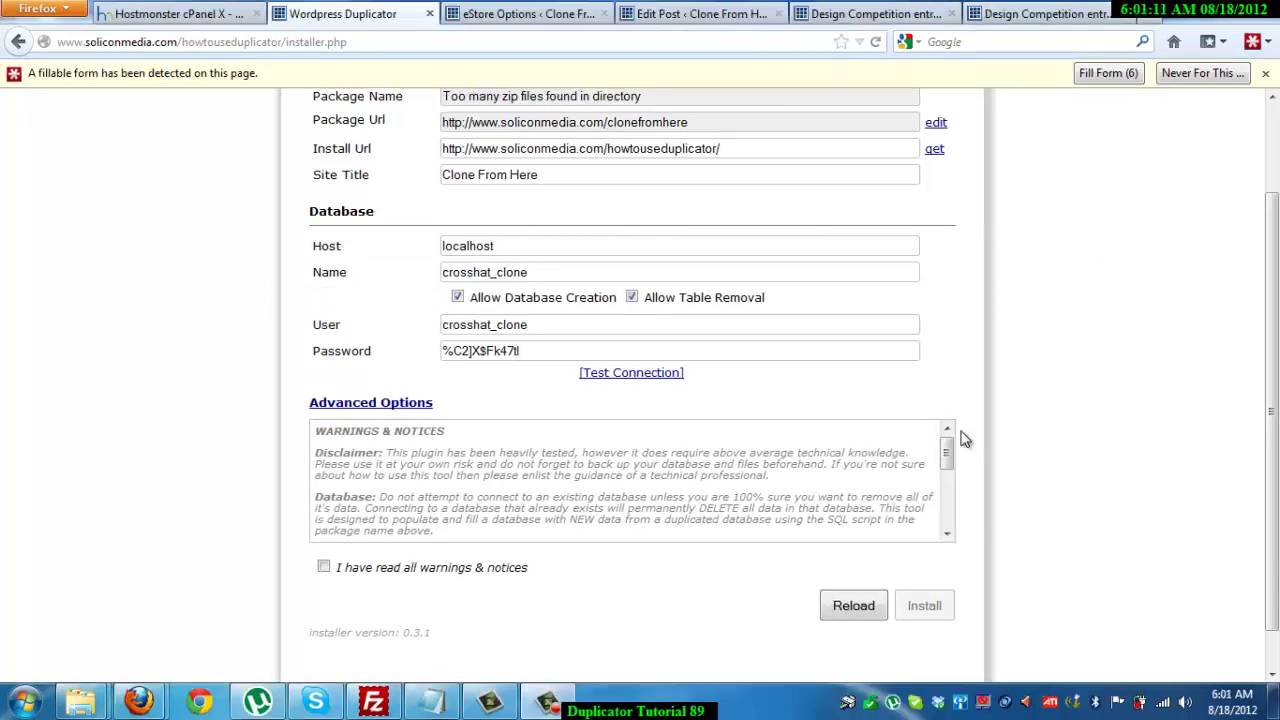
Acknowledge the warnings and notices, then run and confirm the install until all stages complete.
click(323, 567)
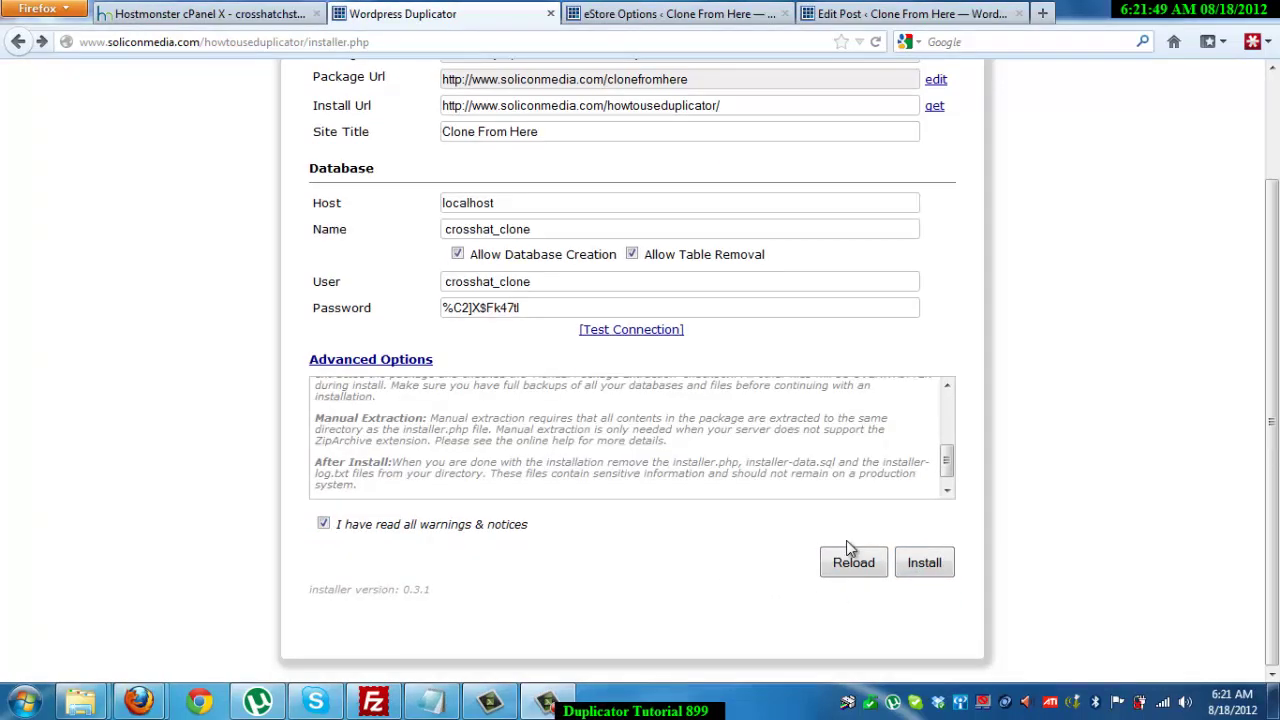
click(926, 565)
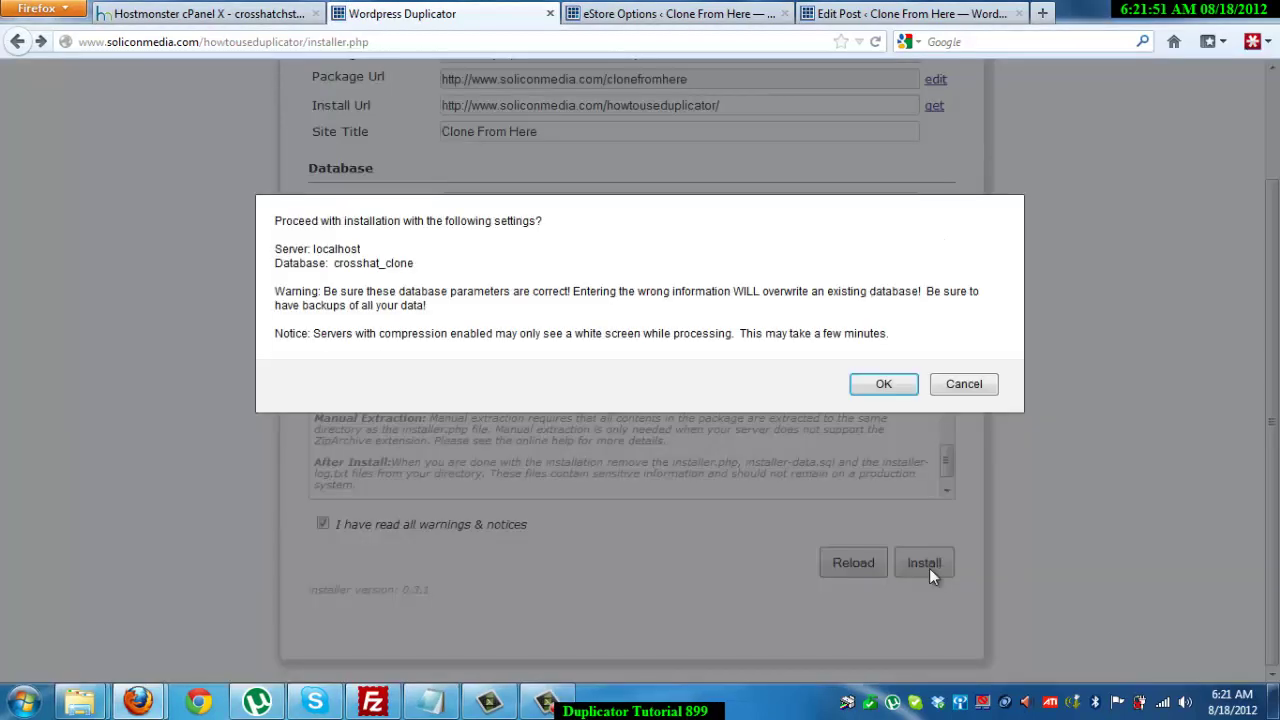
click(884, 385)
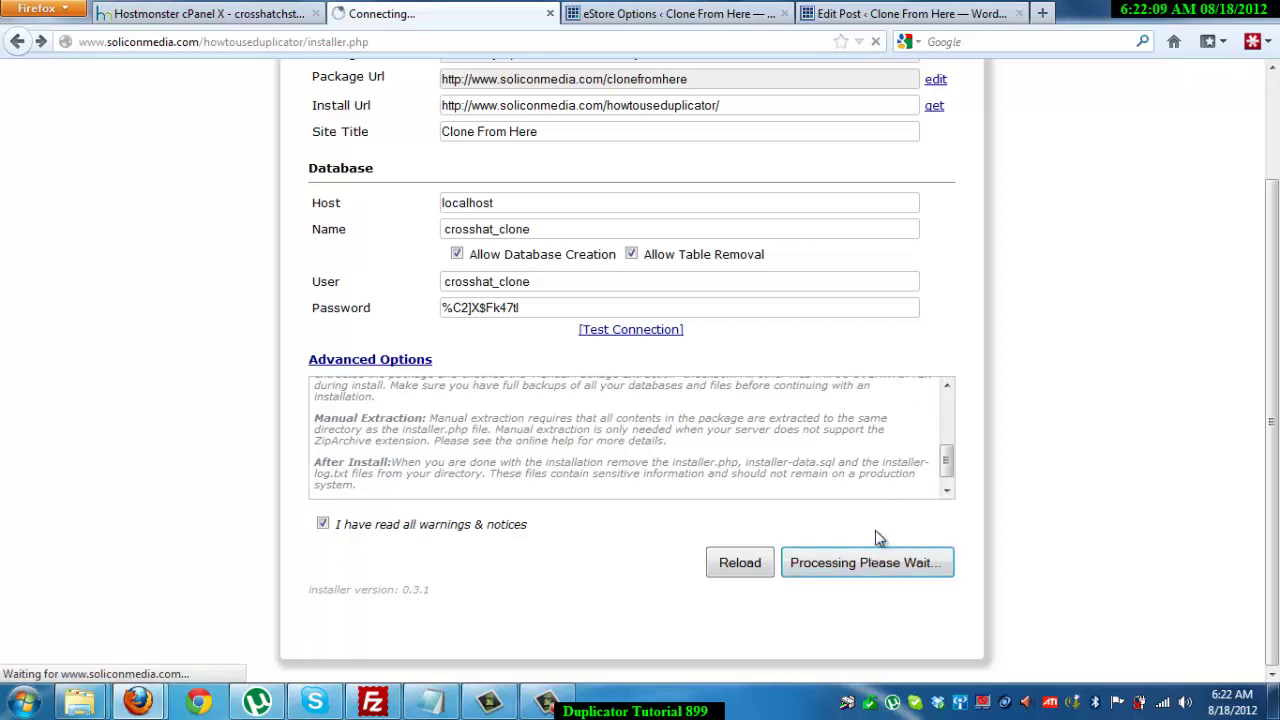
click(545, 703)
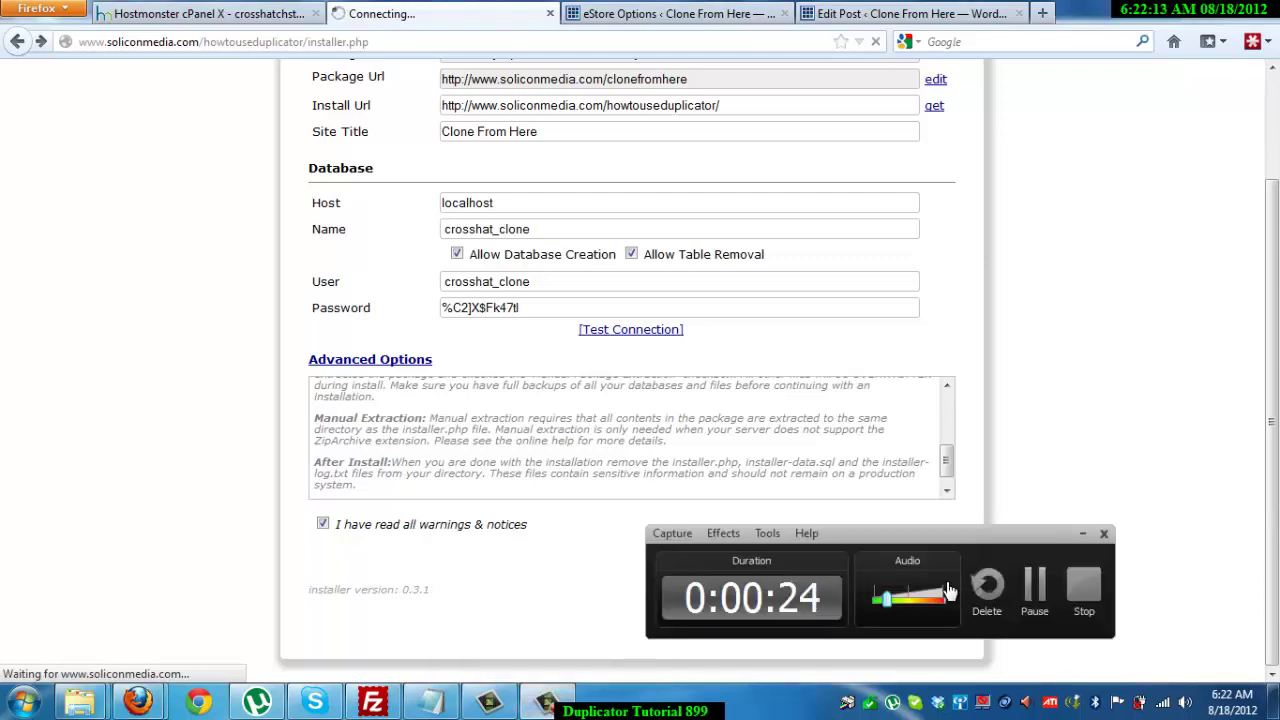
click(1034, 590)
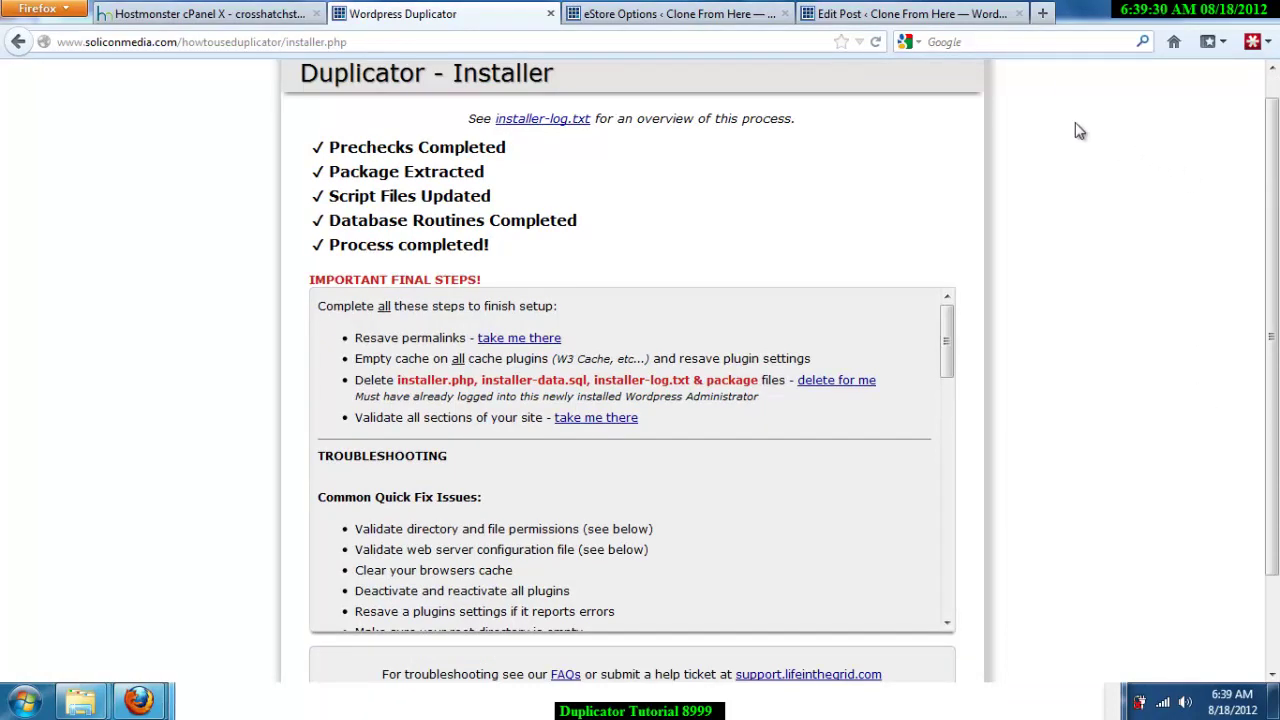
Enter soliconmedia.com/howtouseduplicator/ in a new tab's address bar via autocomplete.
click(1042, 13)
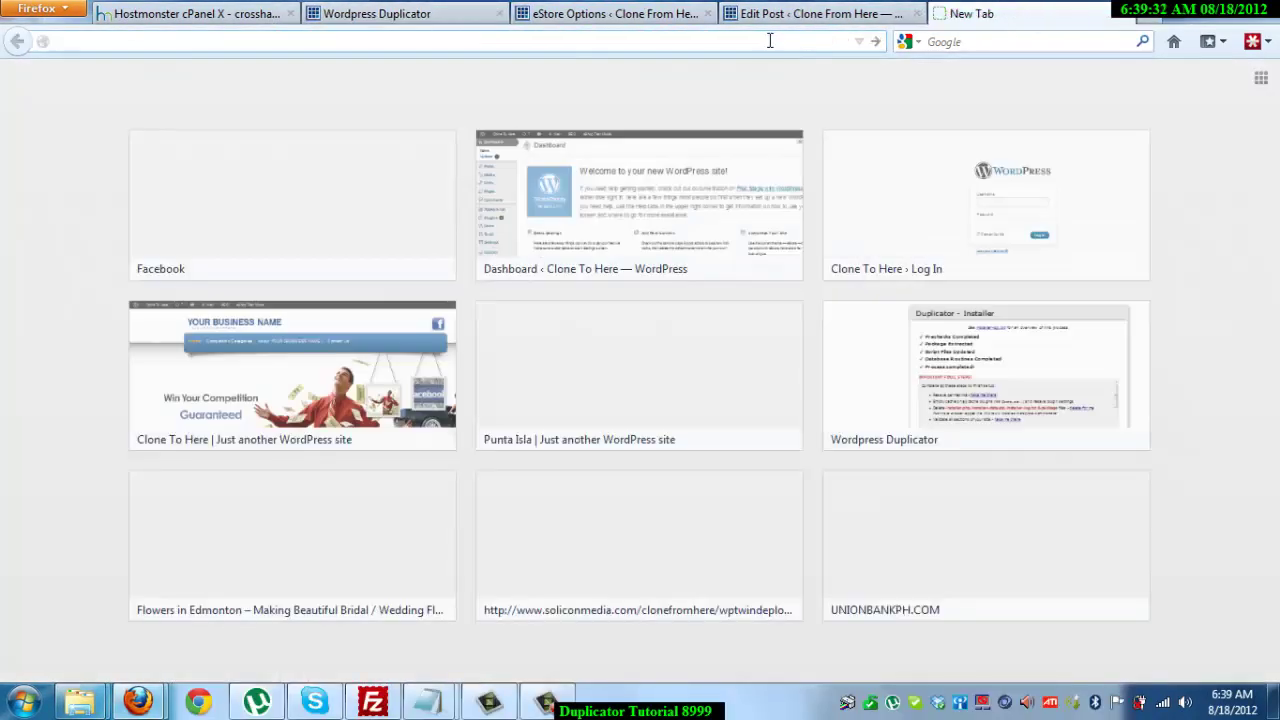
text(soliconmedia.com/)
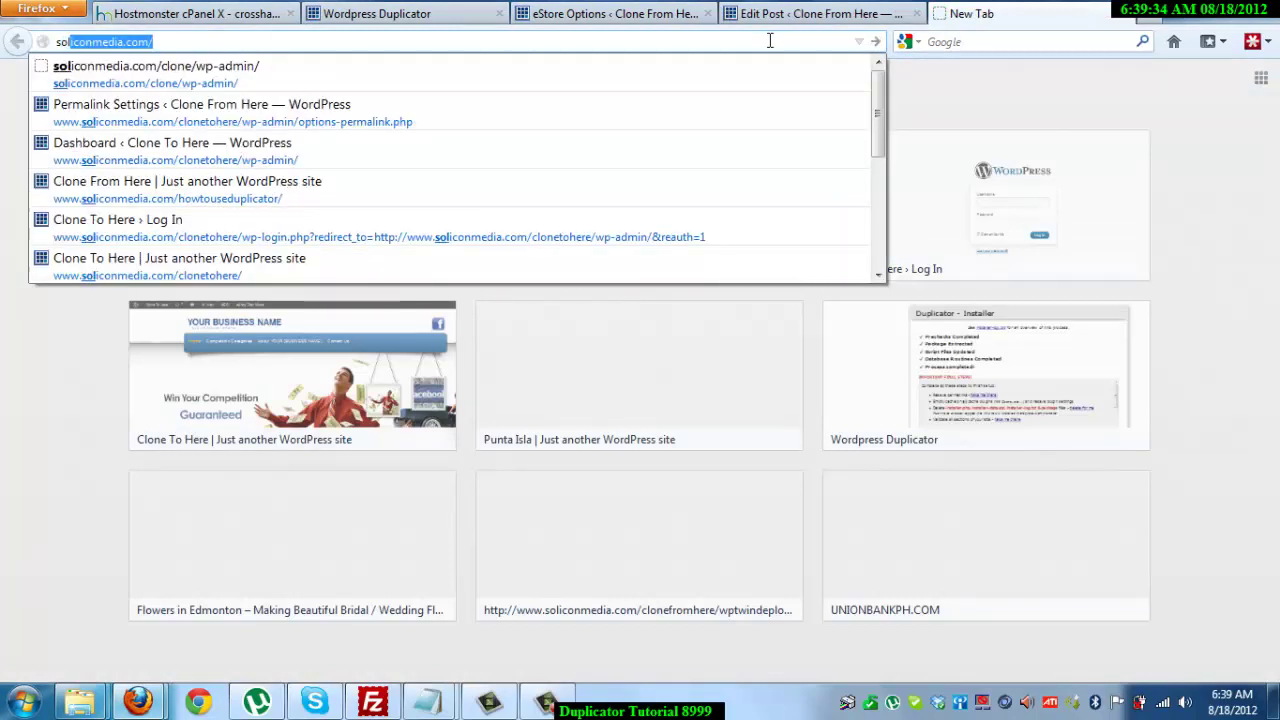
key(Right)
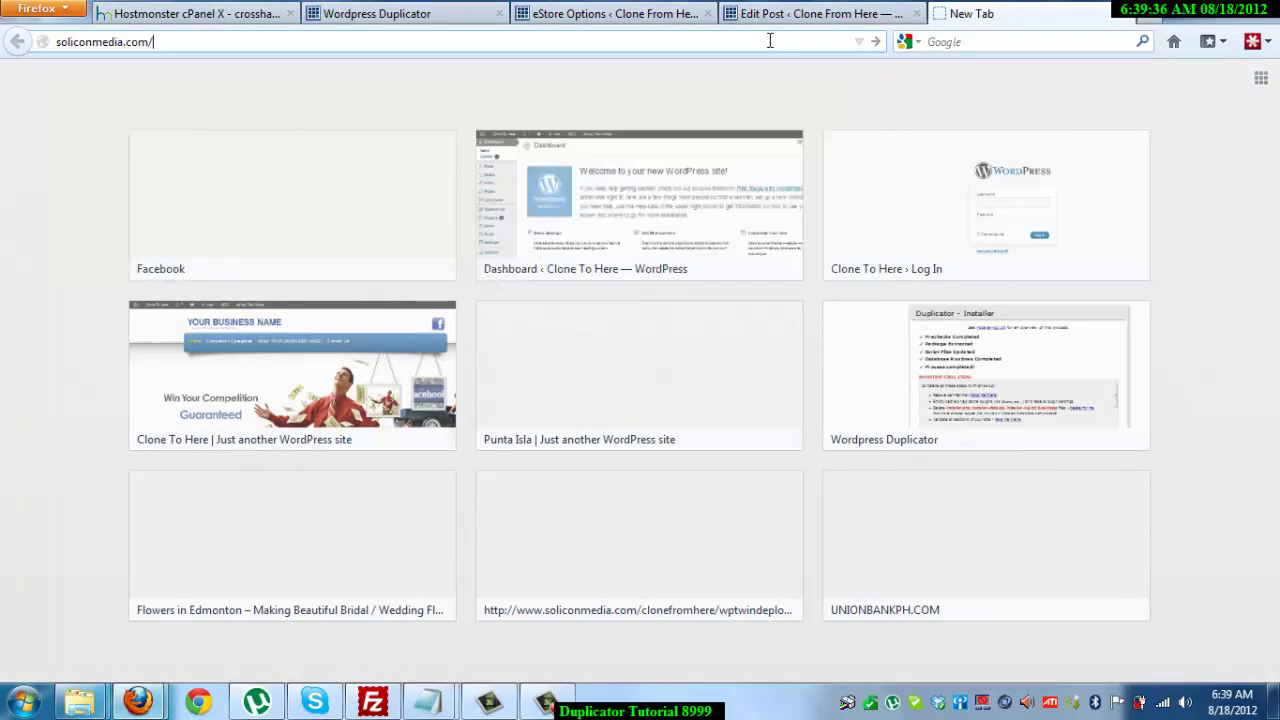
text(h)
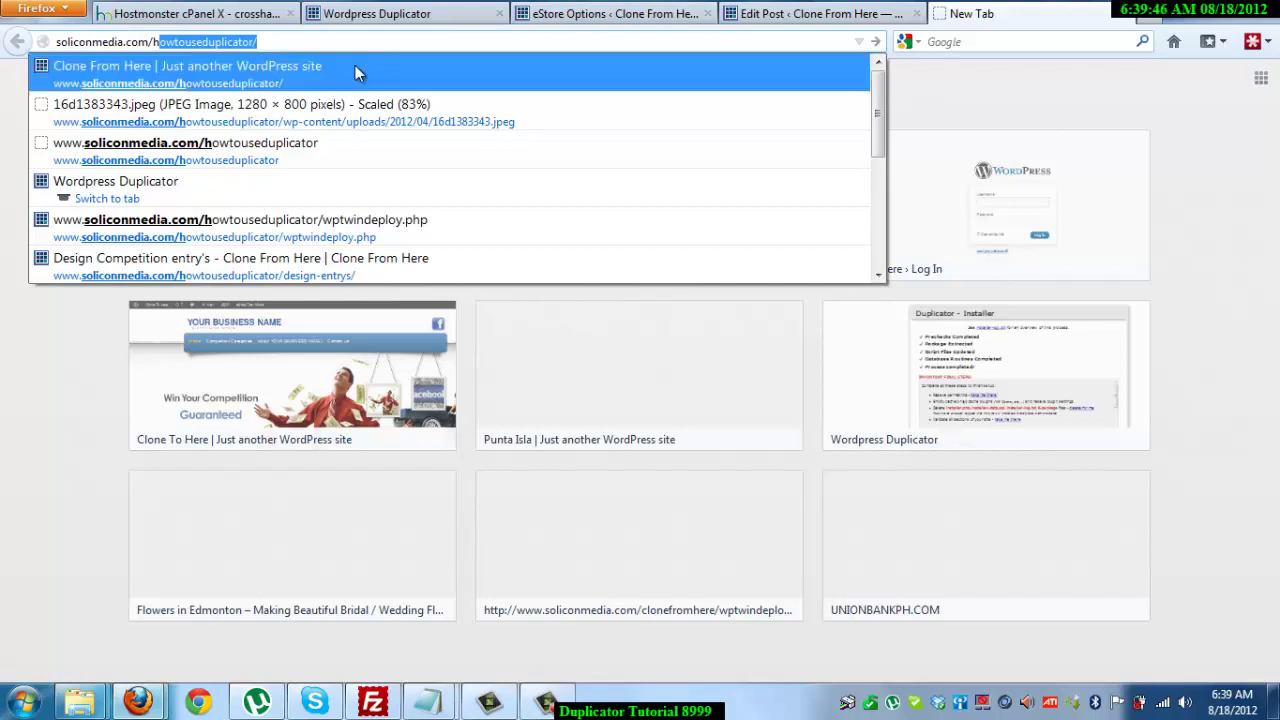
click(336, 41)
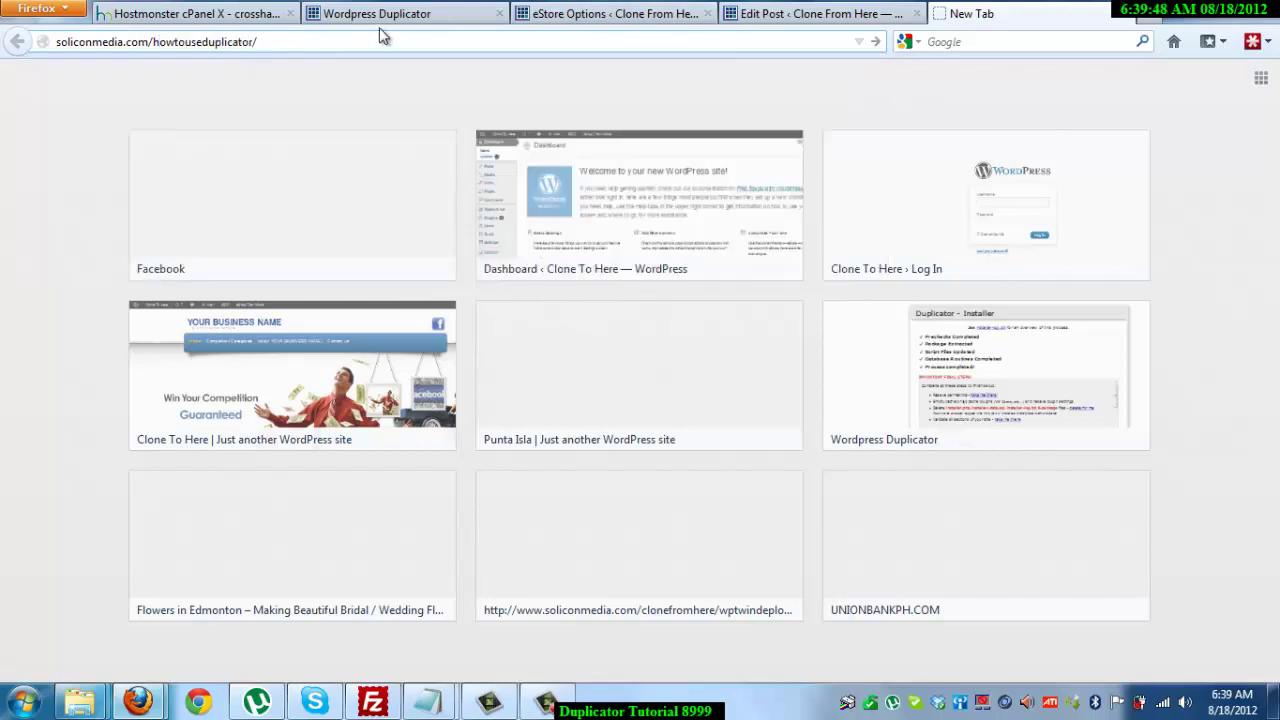
Load the cloned site and check its Competition Categories and About pages.
key(Return)
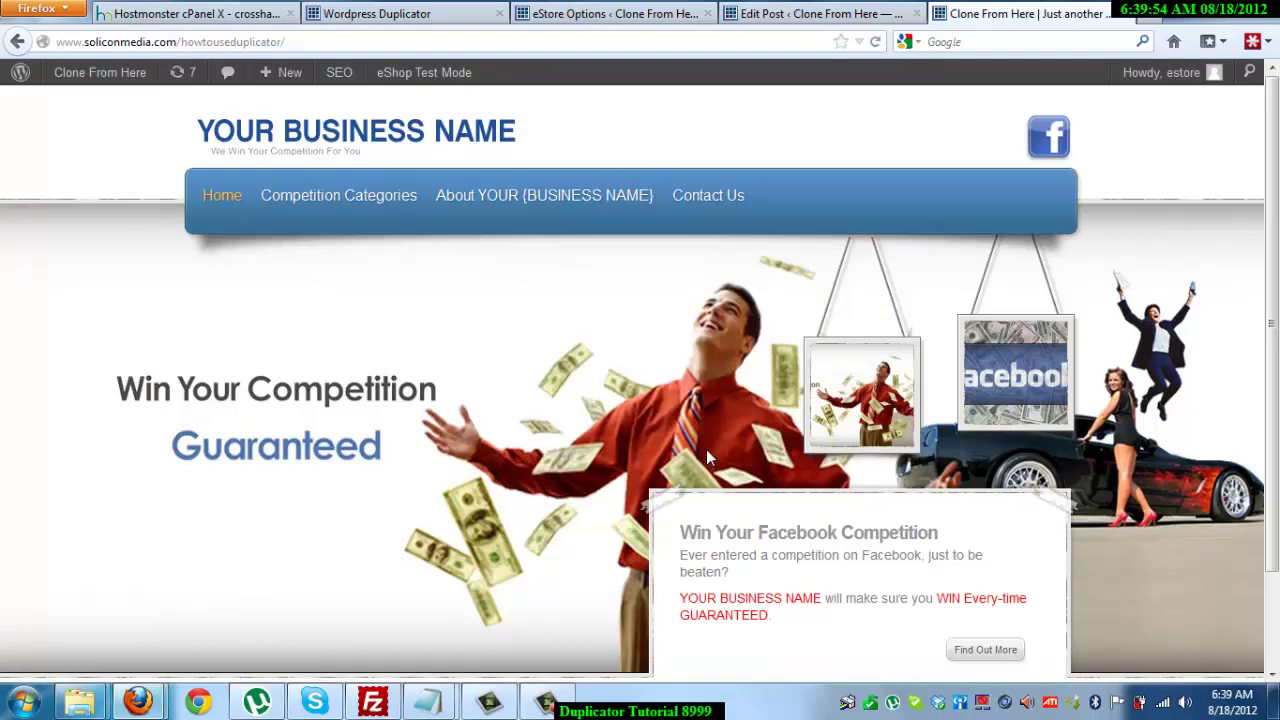
click(332, 200)
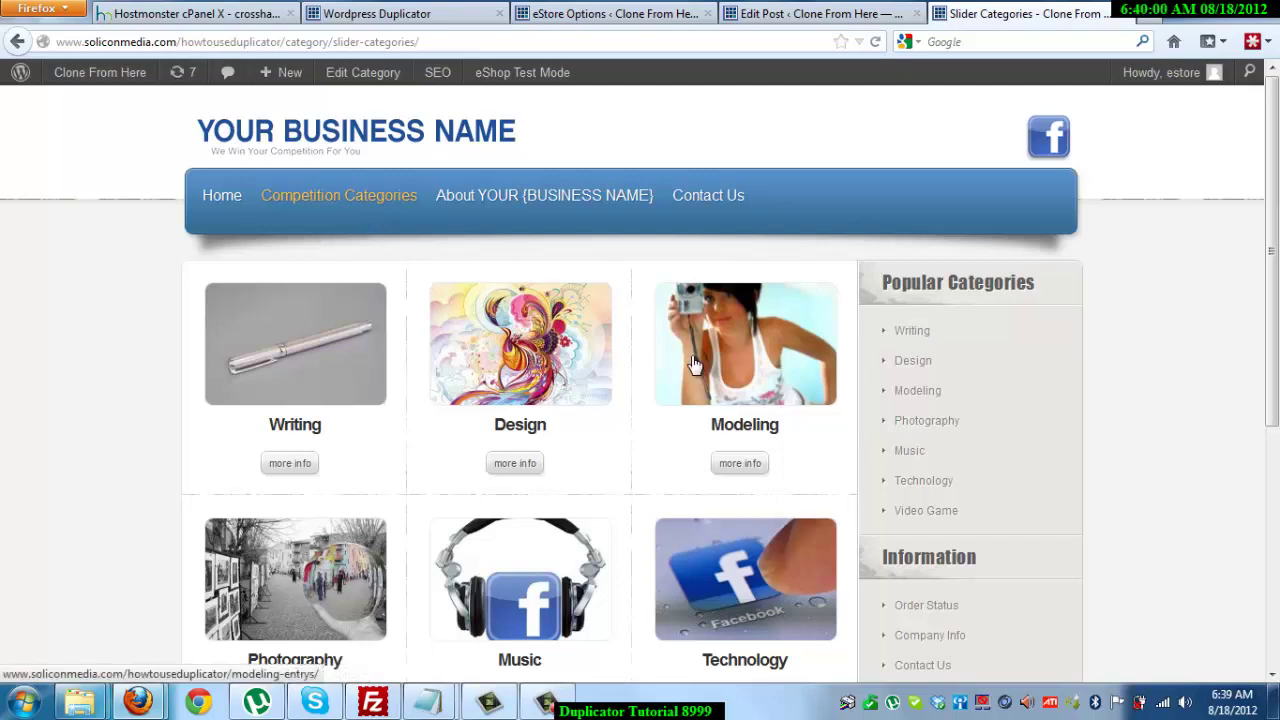
scroll(691, 363, down, 5)
scroll(696, 364, up, 5)
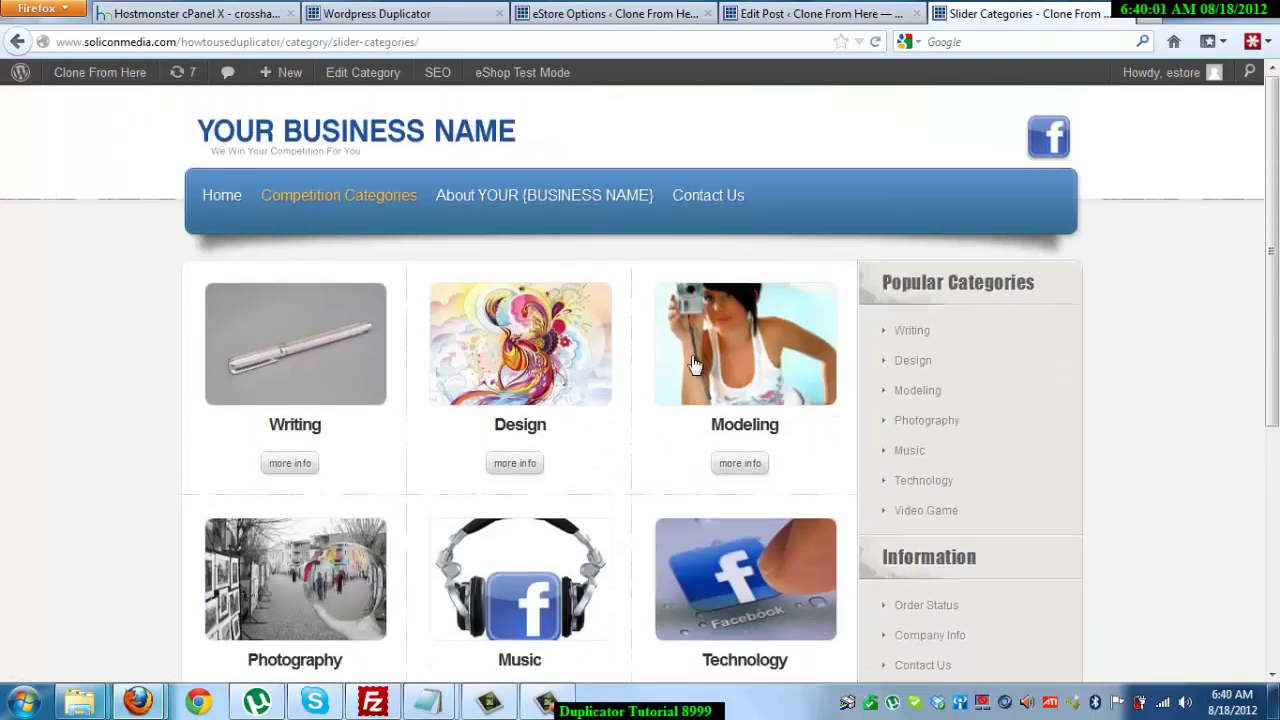
click(533, 203)
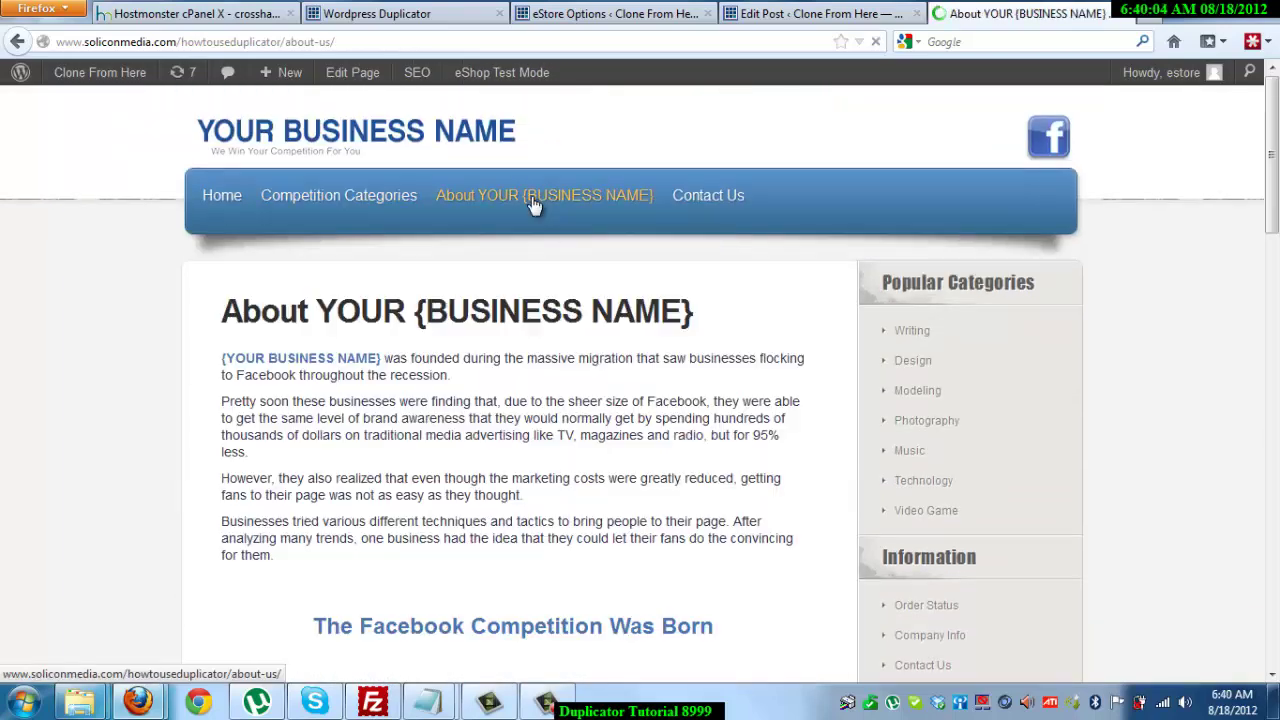
scroll(558, 346, down, 3)
scroll(640, 320, up, 4)
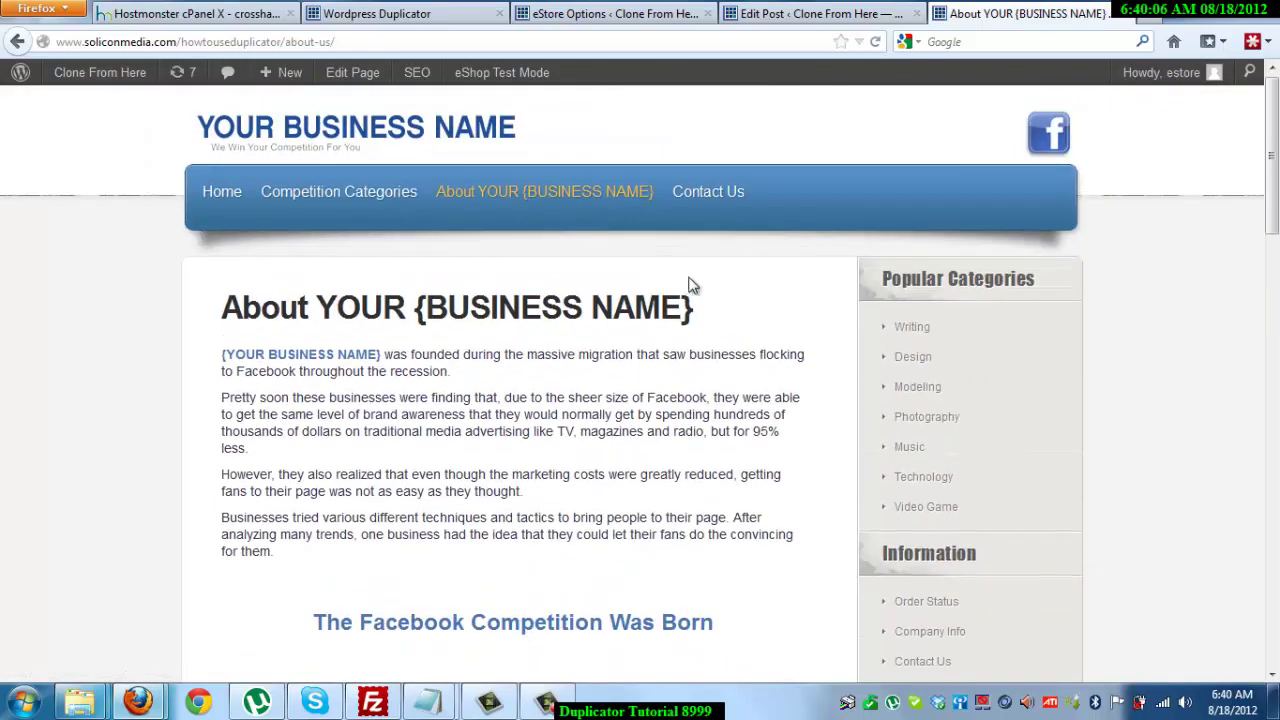
Check the Contact Us page, then return to the Home page.
click(715, 211)
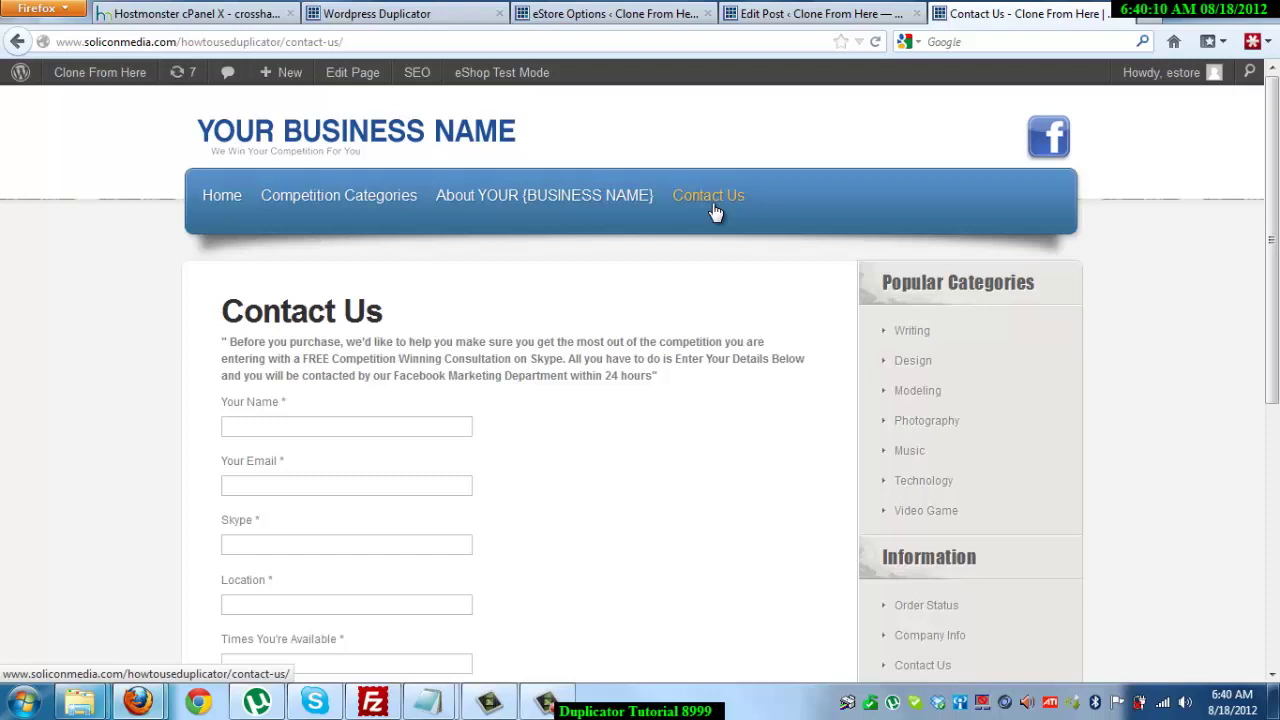
scroll(180, 149, down, 2)
scroll(189, 157, up, 2)
click(214, 200)
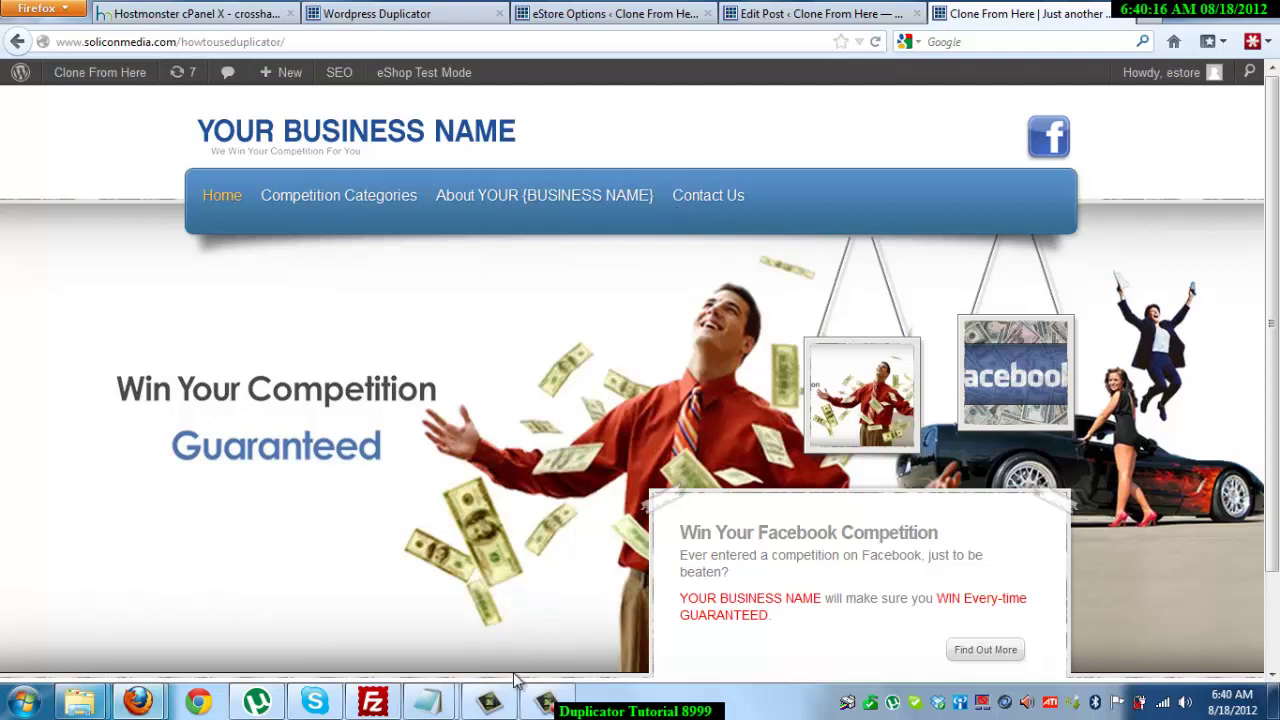
click(546, 706)
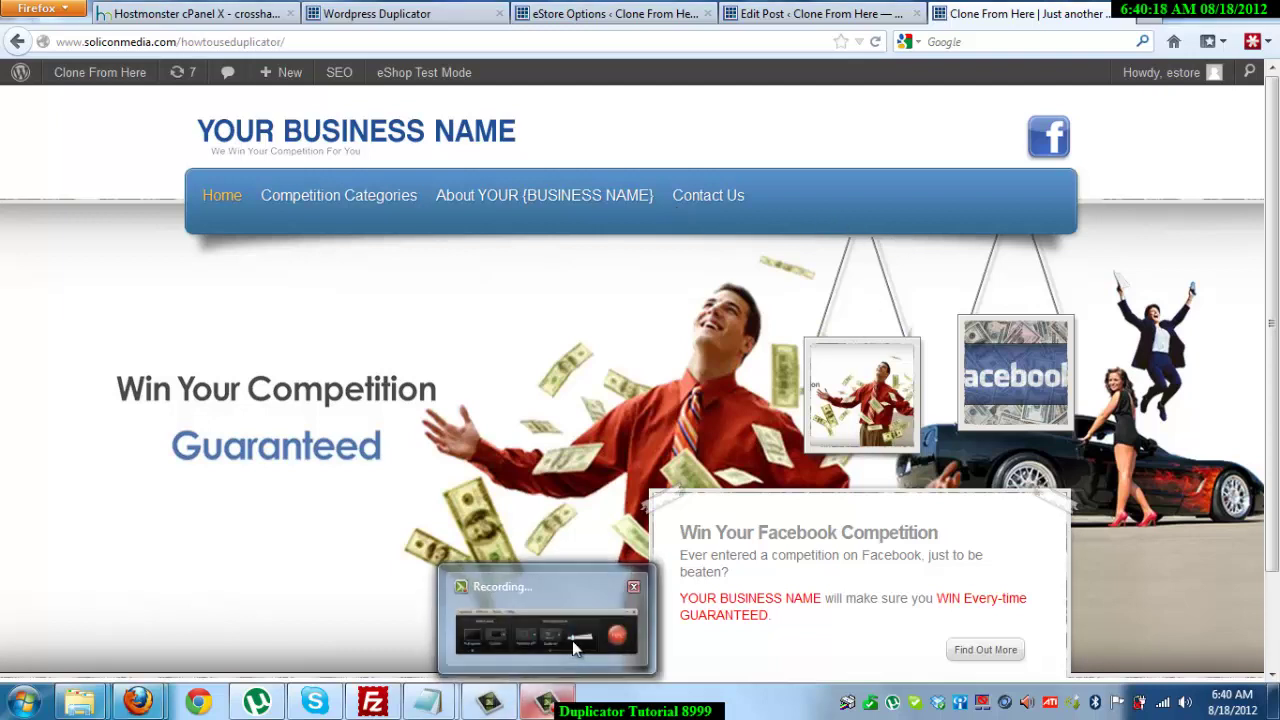